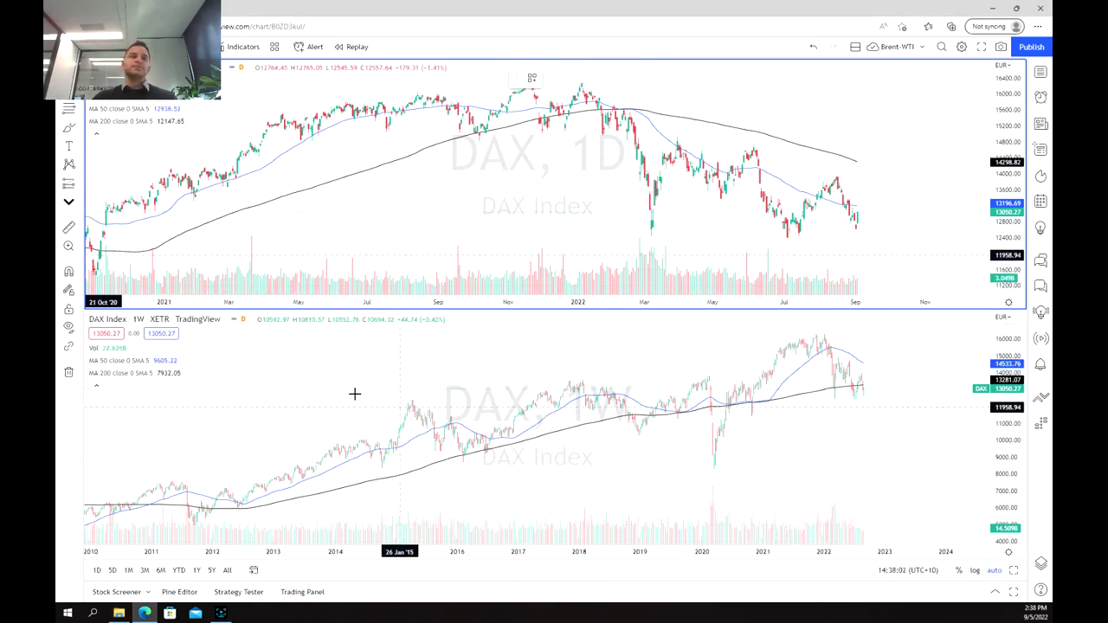
Step: Draw two rising trend lines: 2010 low to the 2022 high, and 2011 low past the latest candles
{"action": "left_click", "coordinate": [130, 484]}
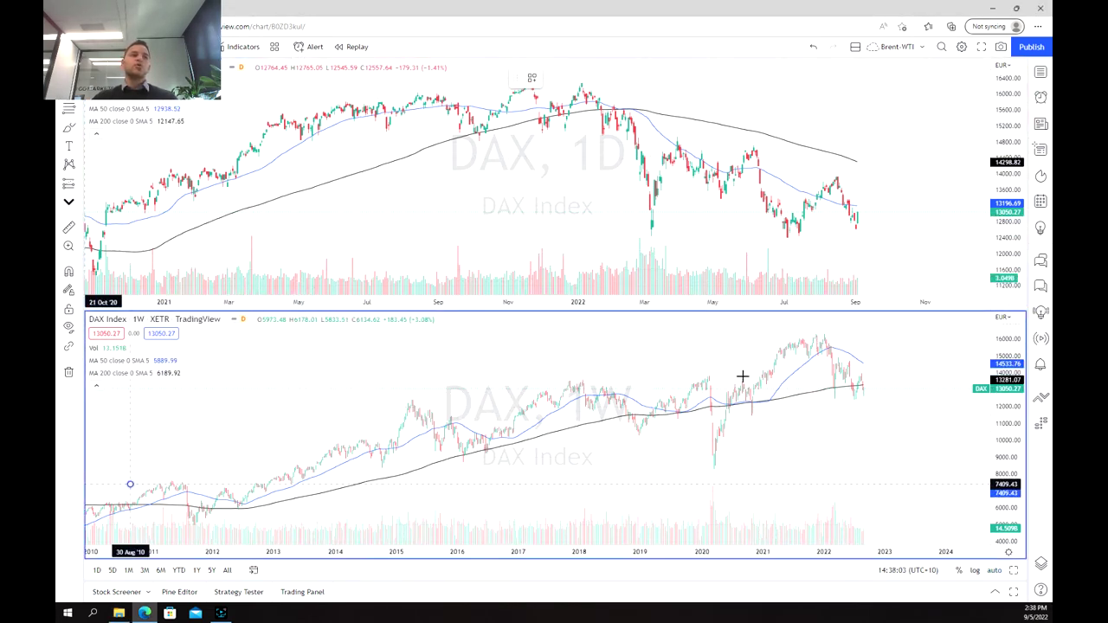
{"action": "left_click", "coordinate": [844, 326]}
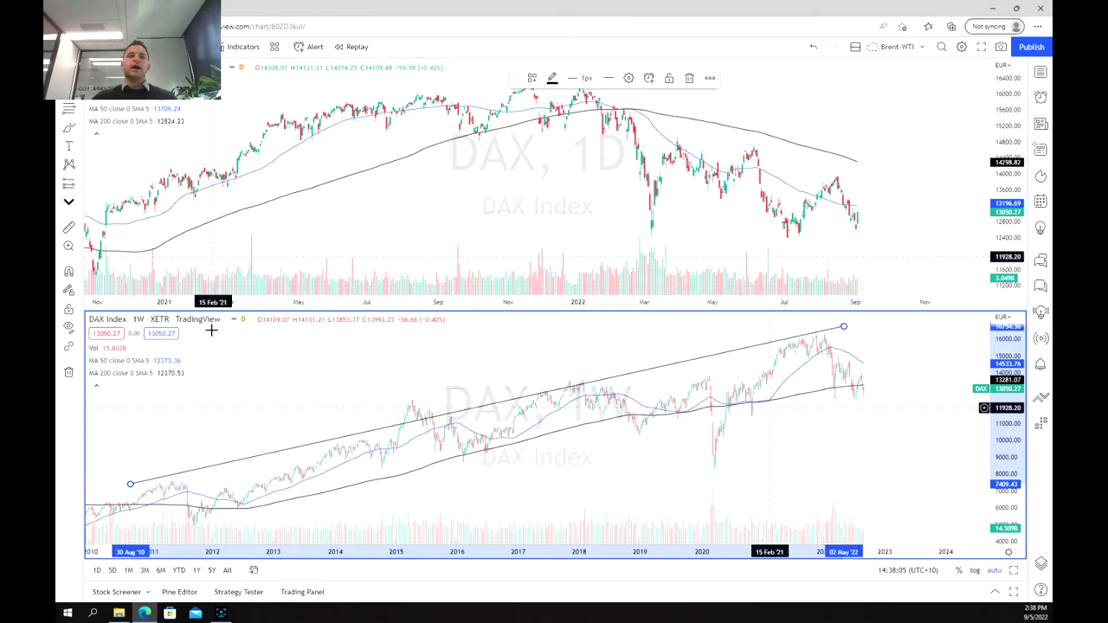
{"action": "left_click", "coordinate": [537, 482]}
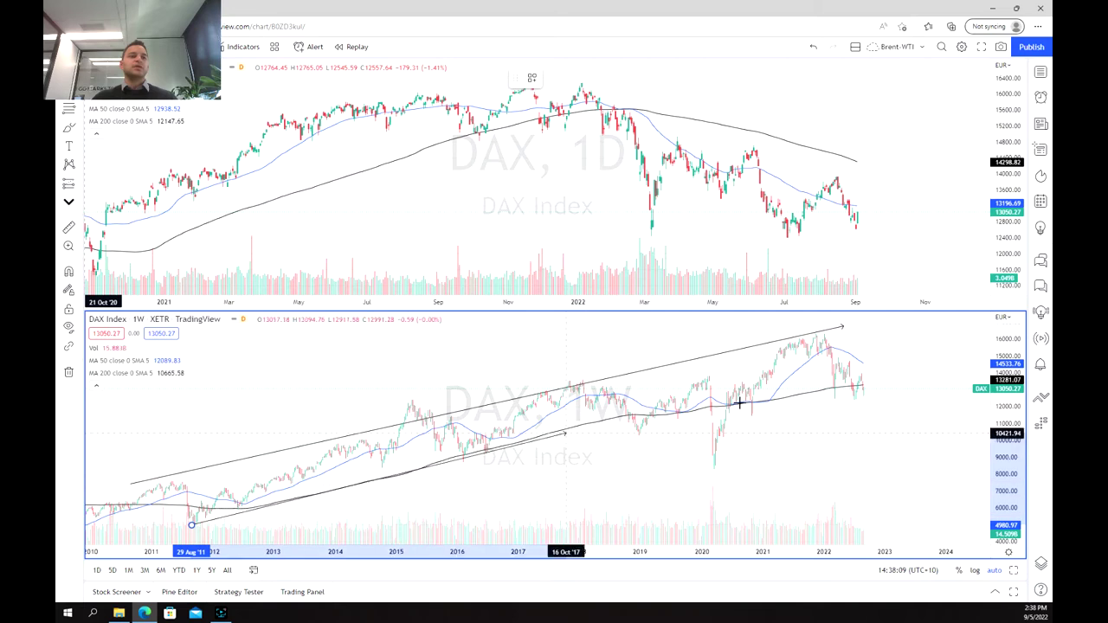
{"action": "left_click", "coordinate": [903, 375]}
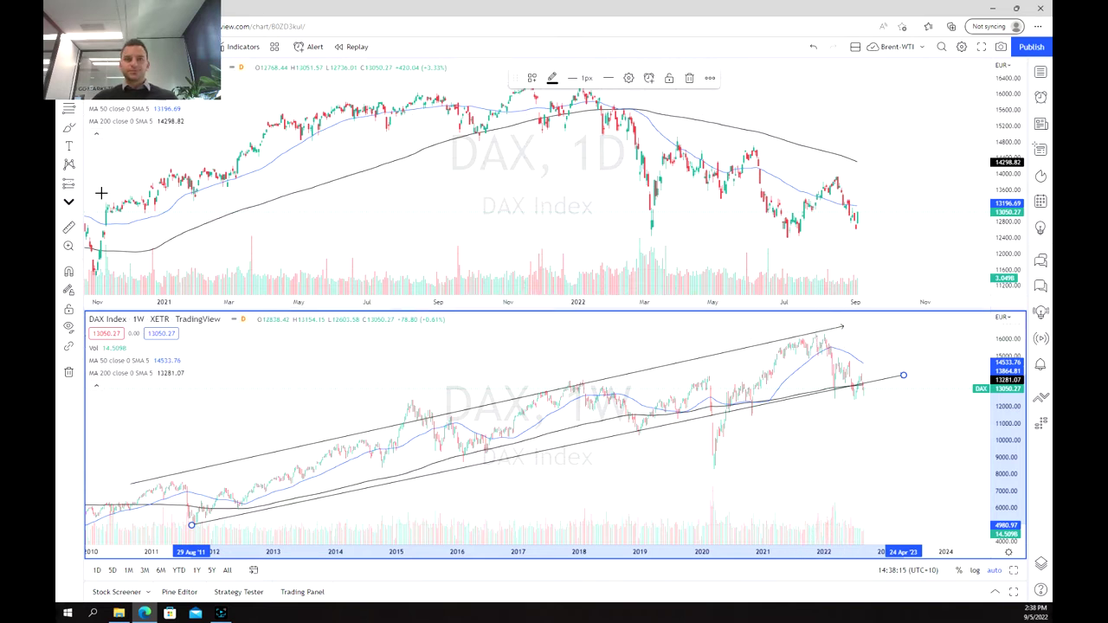
{"action": "left_click", "coordinate": [891, 341]}
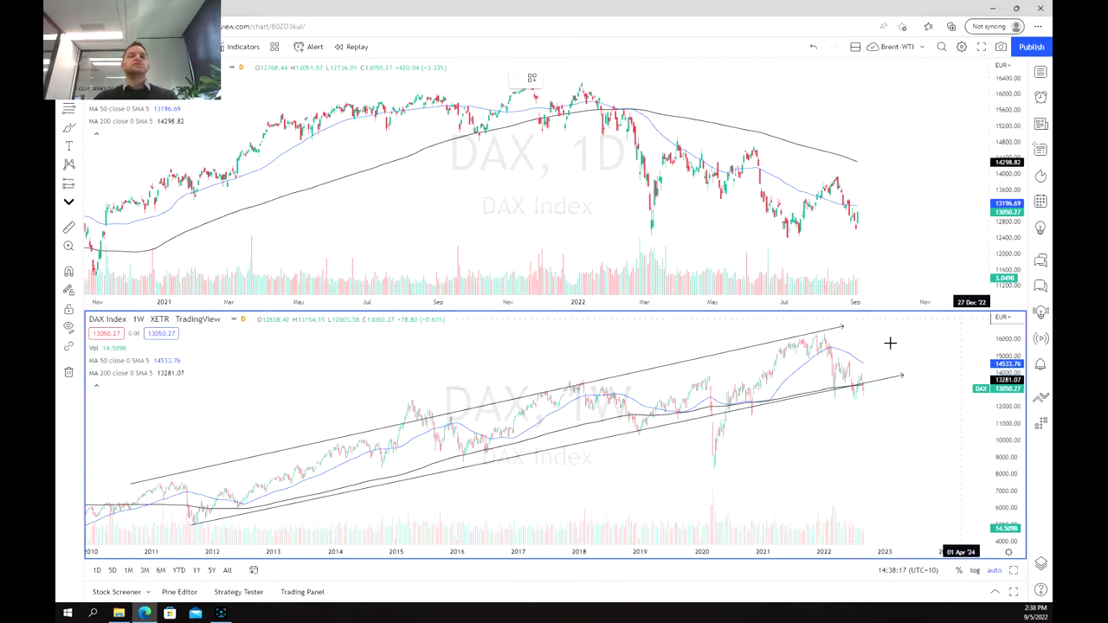
Step: Draw two falling projection lines from the 2022 peak and the 2021 high to below current prices
{"action": "left_click", "coordinate": [827, 331]}
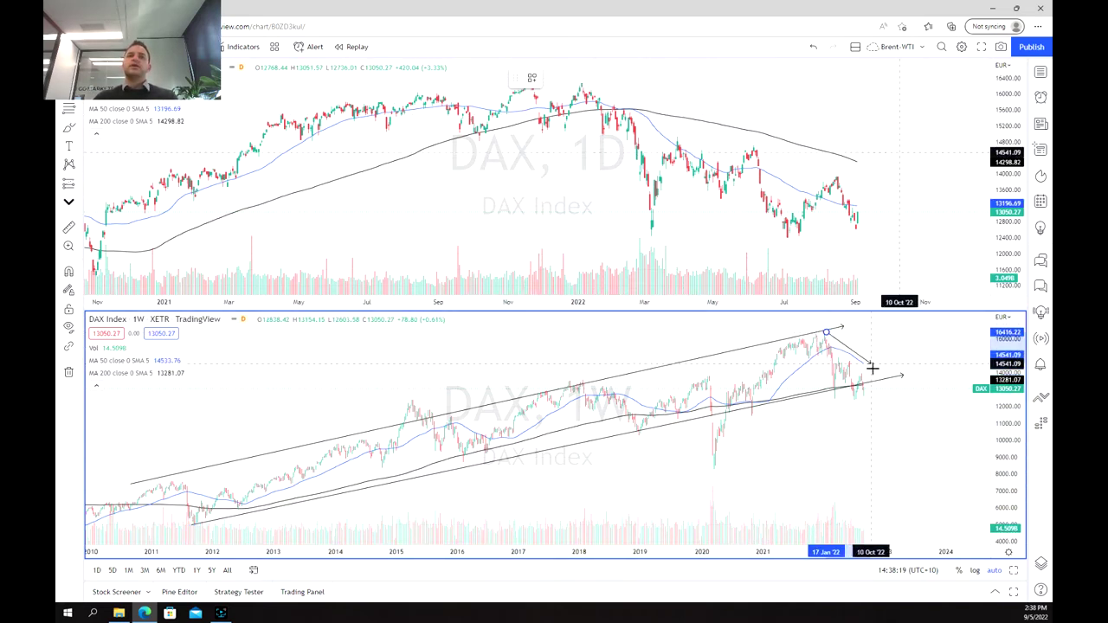
{"action": "left_click", "coordinate": [878, 389]}
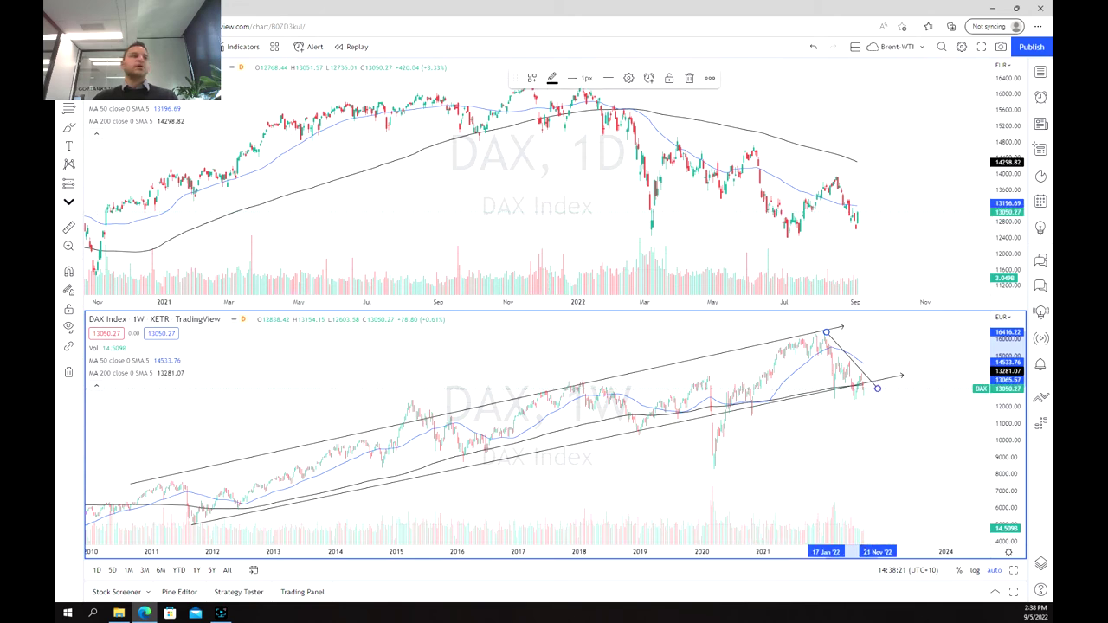
{"action": "key", "text": "alt+t"}
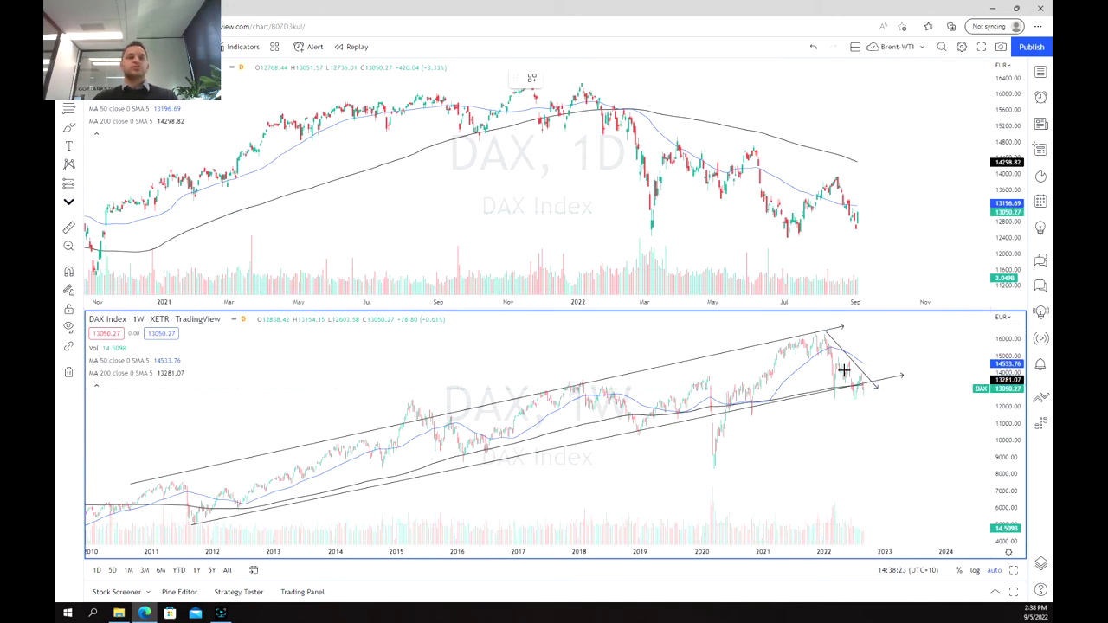
{"action": "left_click", "coordinate": [769, 348]}
{"action": "left_click", "coordinate": [868, 425]}
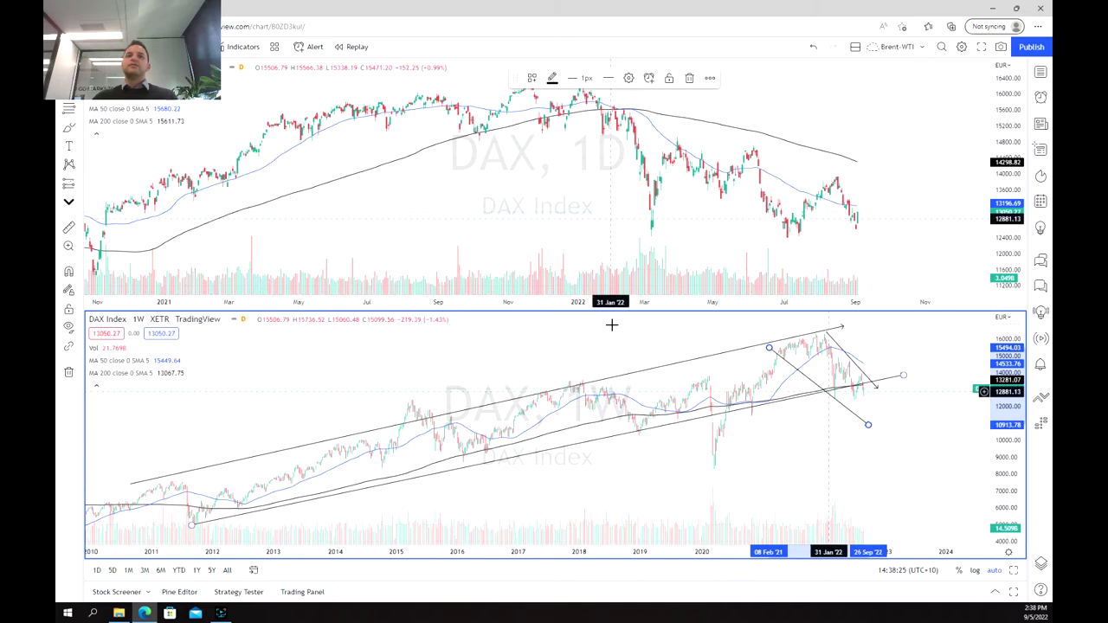
{"action": "left_click", "coordinate": [68, 128]}
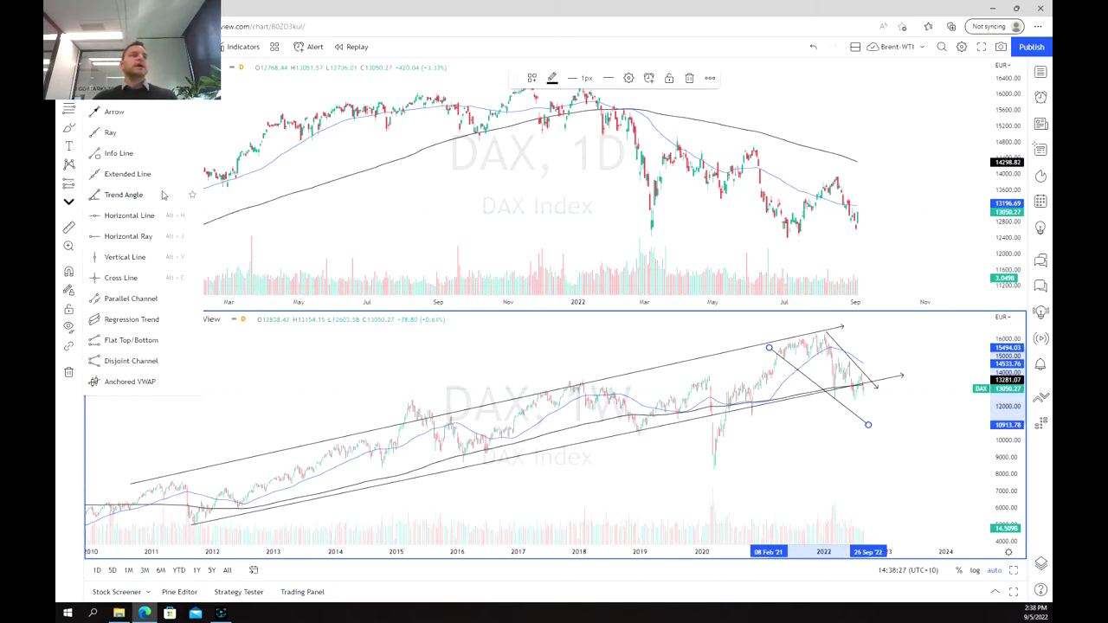
Step: Place a horizontal support line at about 12420 on the weekly DAX chart
{"action": "left_click", "coordinate": [130, 215]}
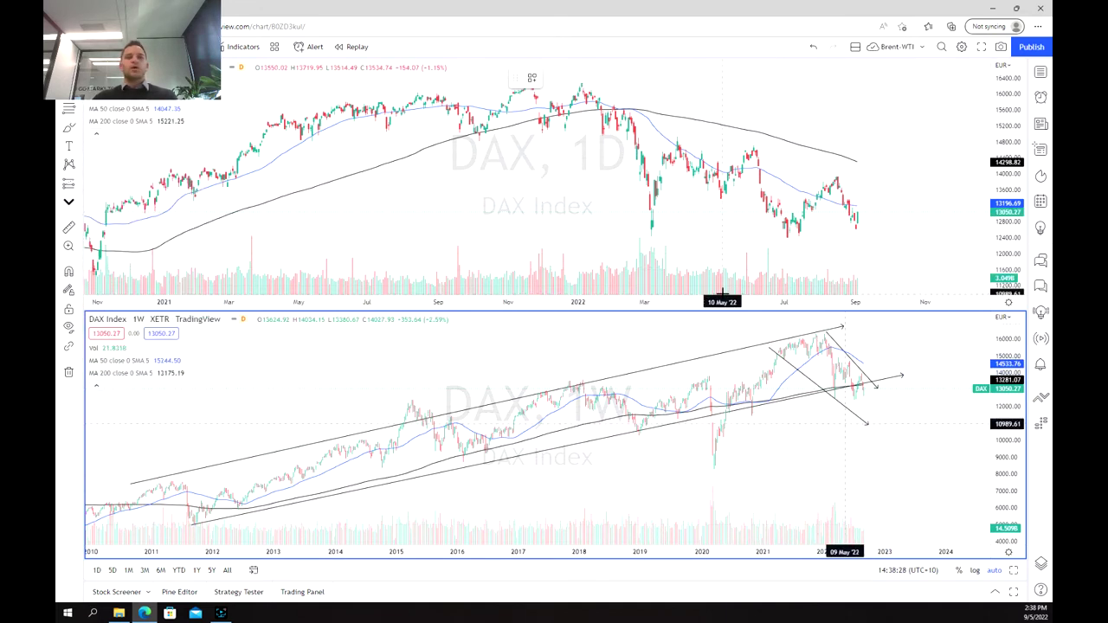
{"action": "left_click", "coordinate": [790, 404]}
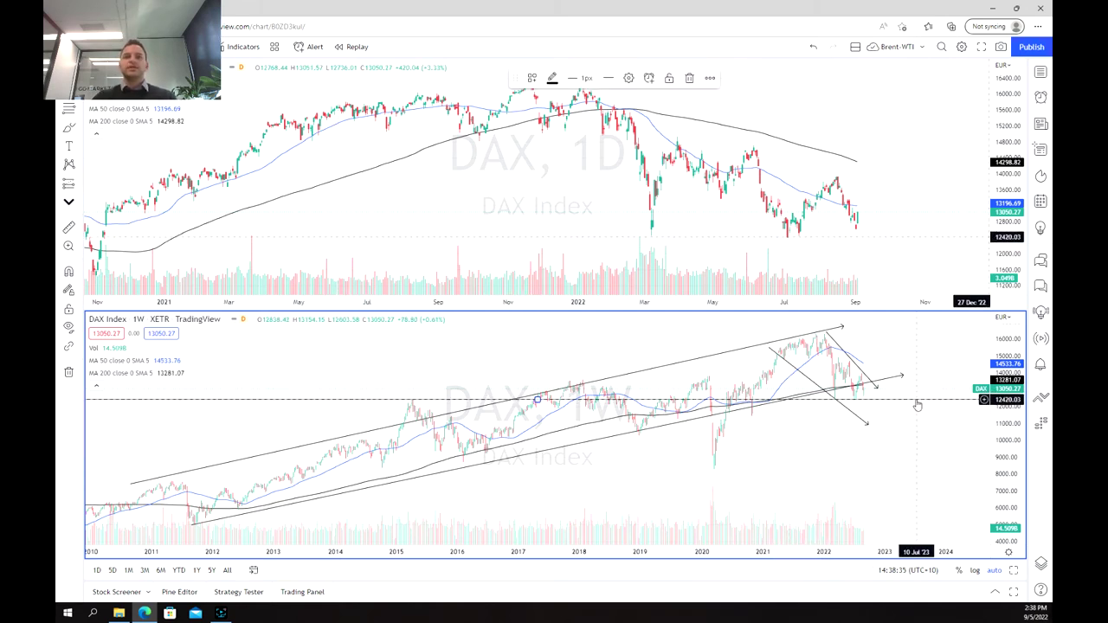
{"action": "scroll", "coordinate": [915, 396], "scroll_direction": "up", "scroll_amount": 5}
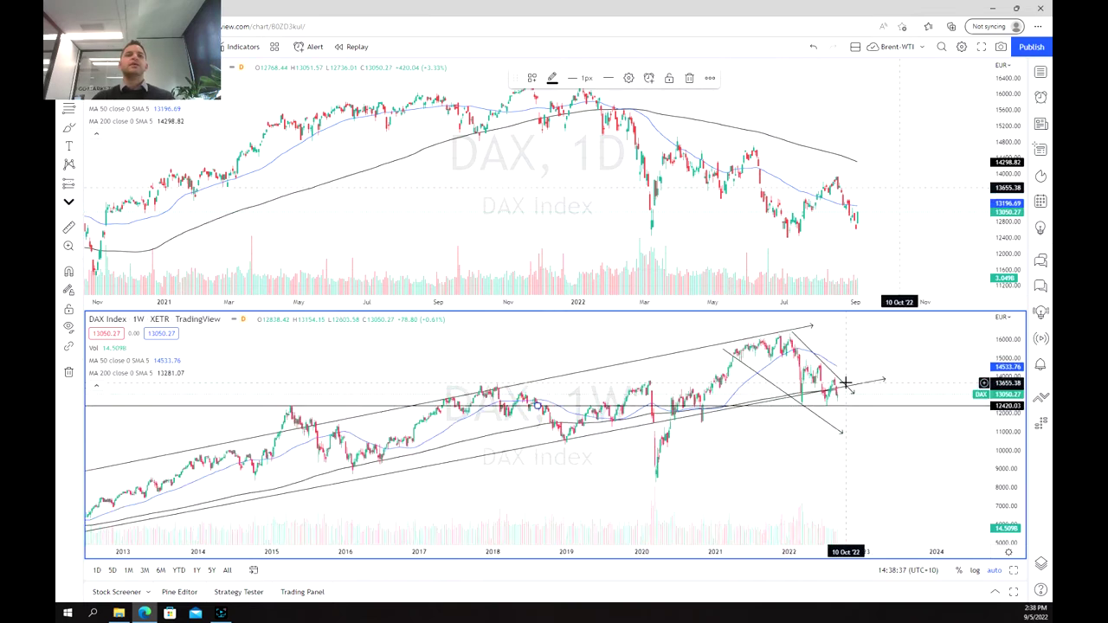
{"action": "scroll", "coordinate": [739, 430], "scroll_direction": "down", "scroll_amount": 3}
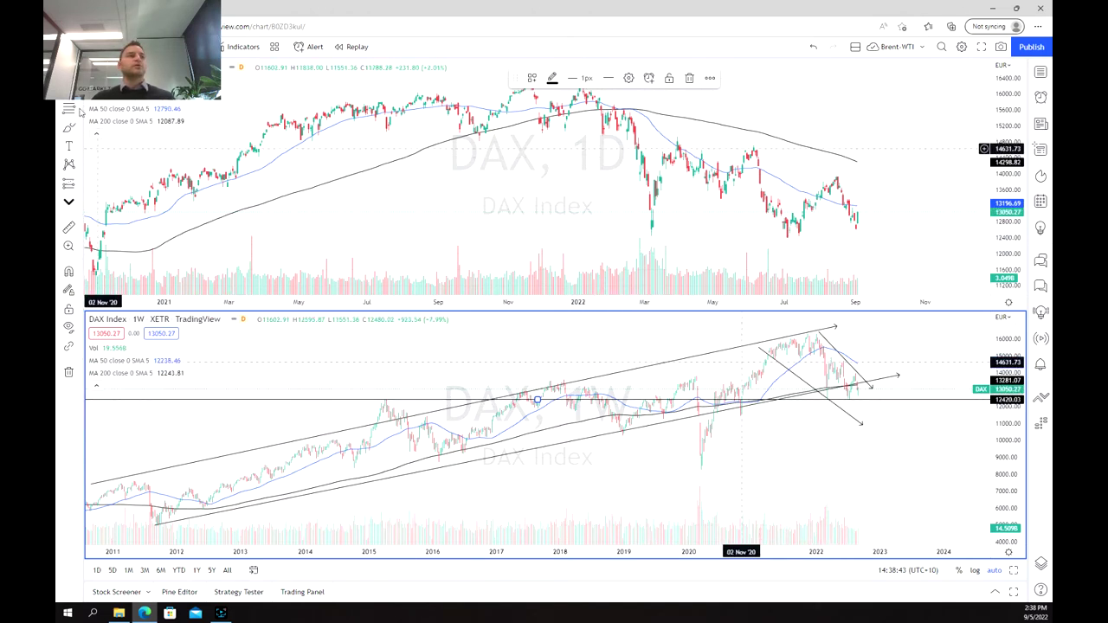
Step: Add horizontal target levels at 11503.38, 10275.20 and 8279.42 on the weekly chart
{"action": "left_click", "coordinate": [789, 415]}
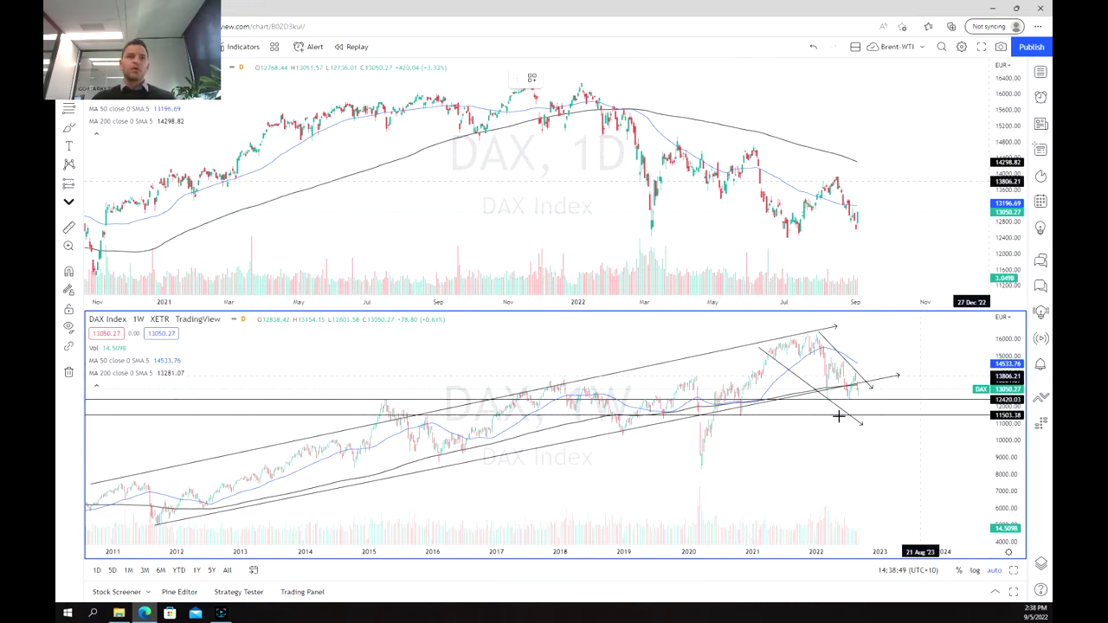
{"action": "left_click", "coordinate": [800, 436]}
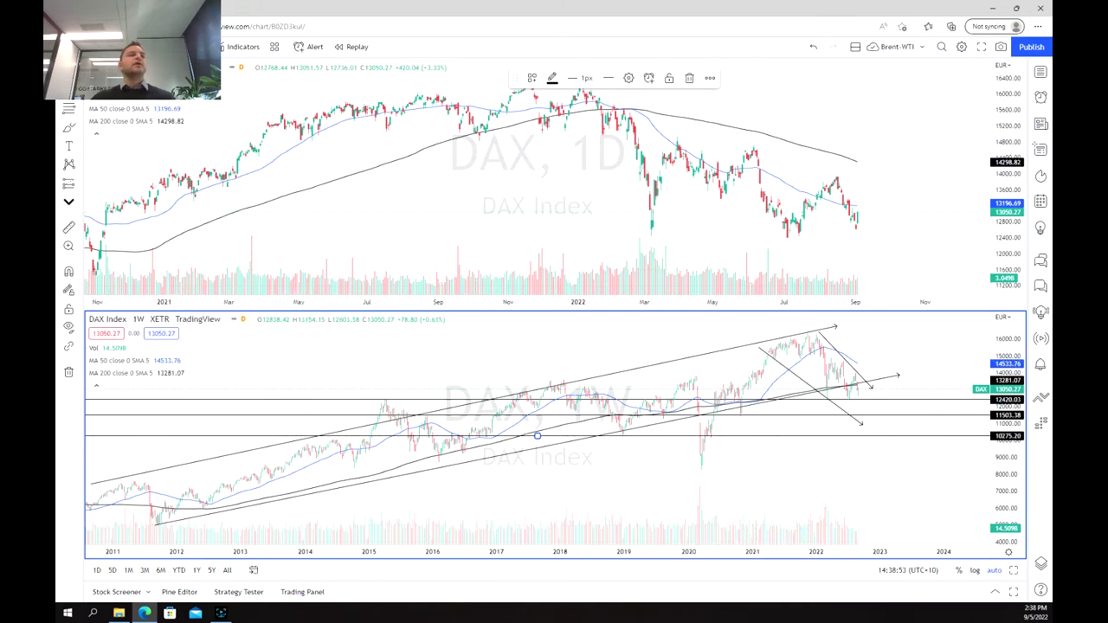
{"action": "left_click", "coordinate": [792, 477]}
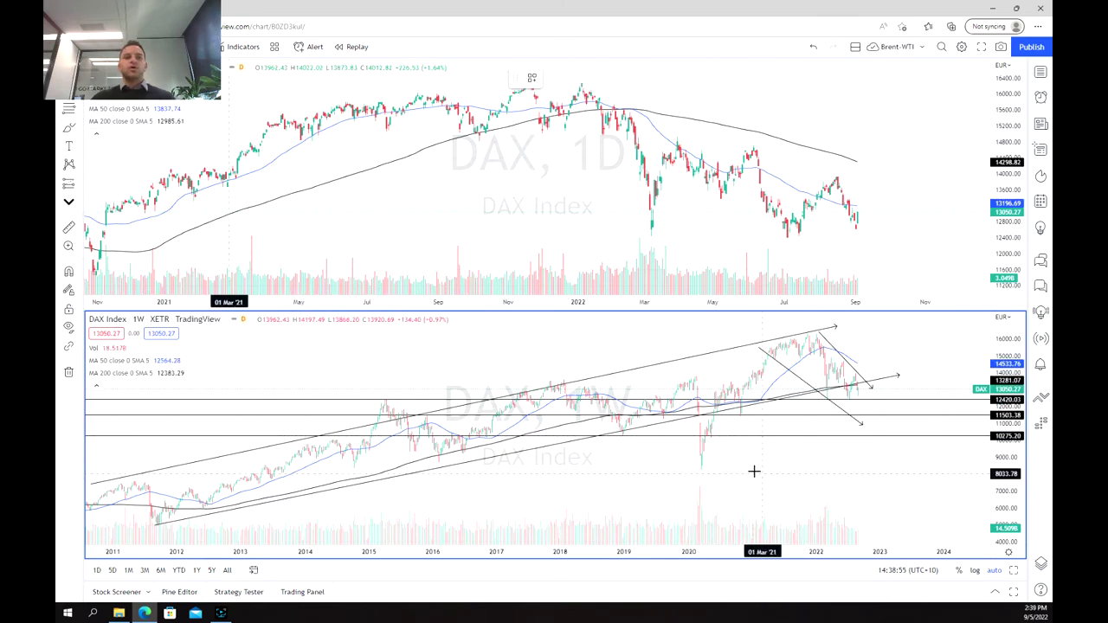
{"action": "left_click", "coordinate": [752, 469]}
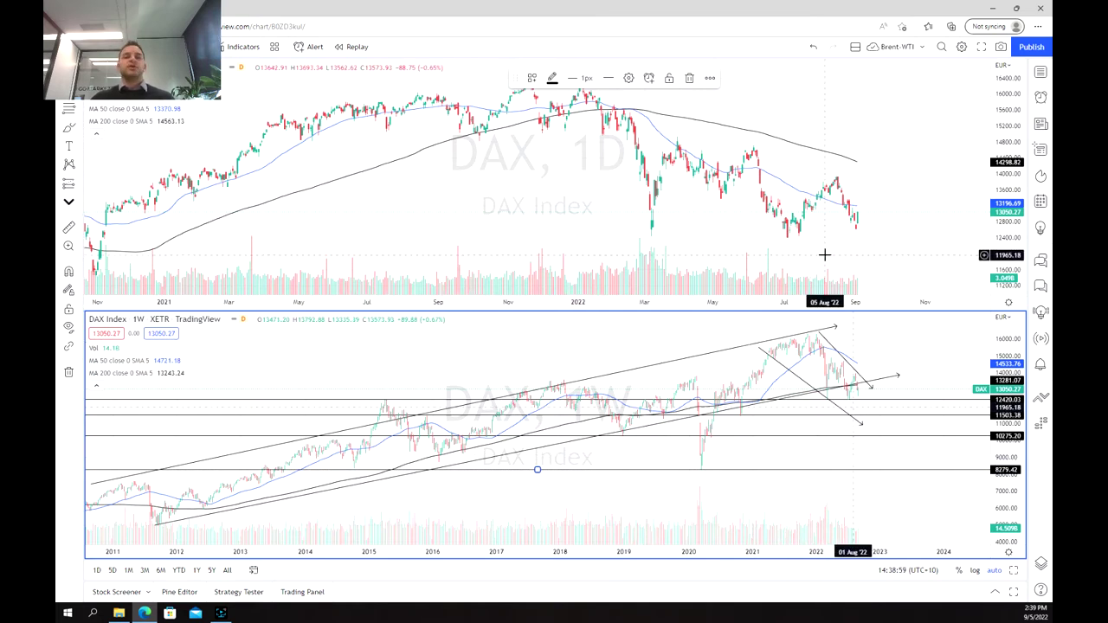
Step: Maximize the daily DAX chart so it fills the layout
{"action": "scroll", "coordinate": [818, 230], "scroll_direction": "down", "scroll_amount": 2}
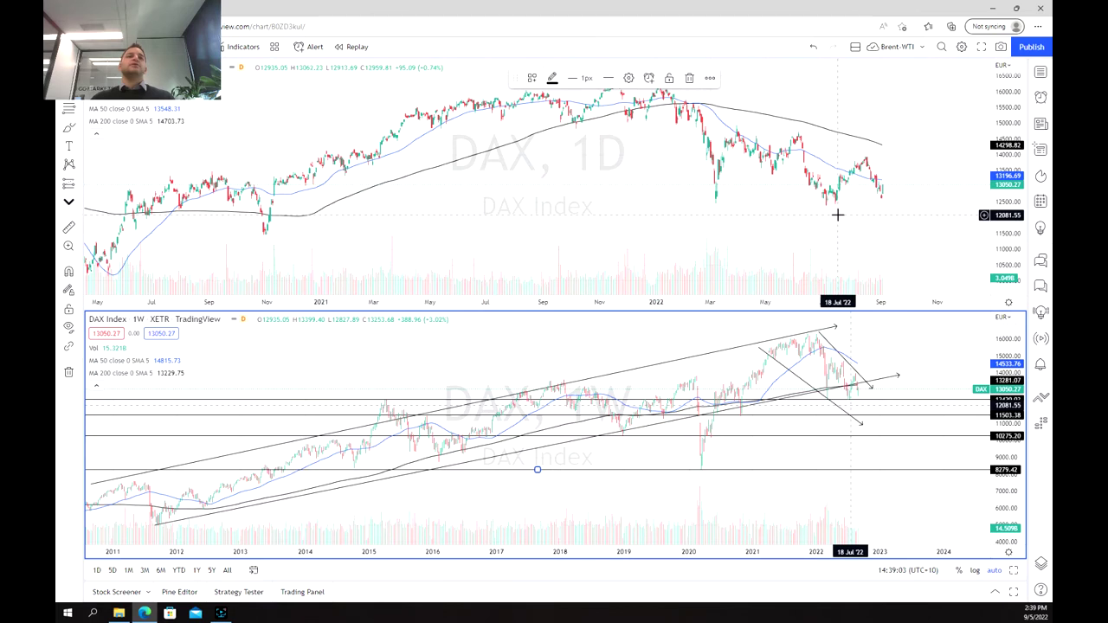
{"action": "scroll", "coordinate": [837, 215], "scroll_direction": "up", "scroll_amount": 2}
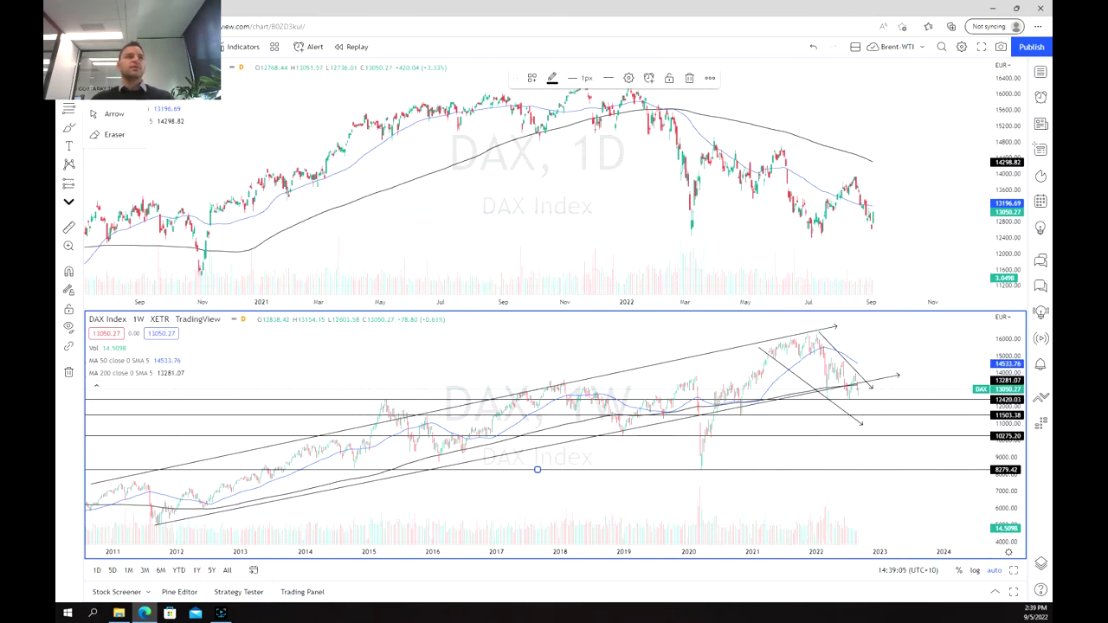
{"action": "left_click", "coordinate": [925, 139]}
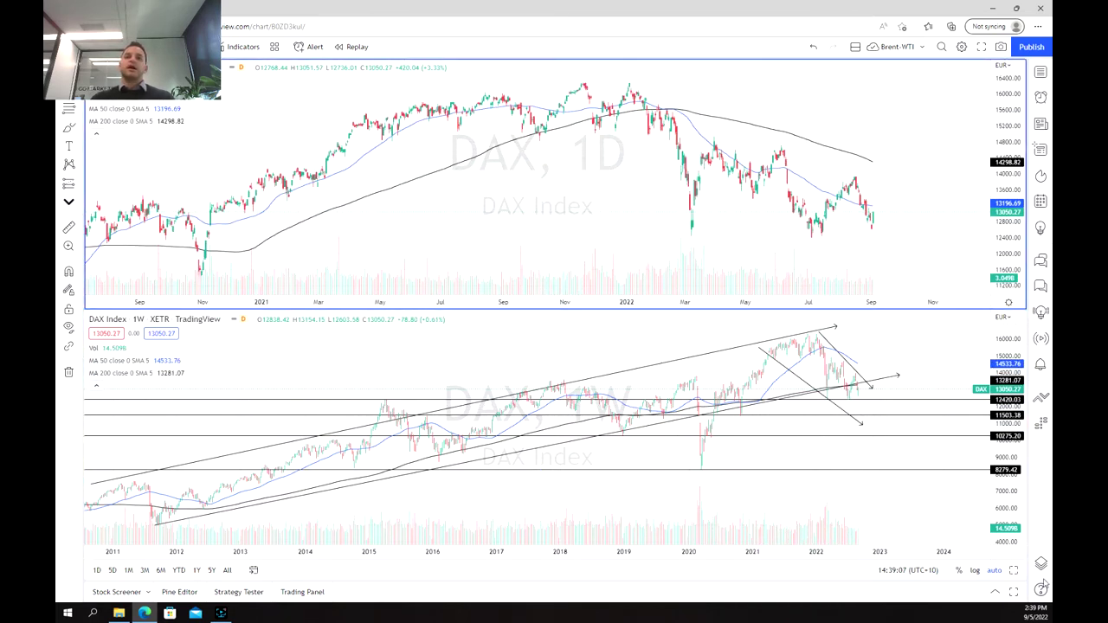
{"action": "key", "text": "alt+Return"}
Step: Place a horizontal level at 12453.19 on the daily chart
{"action": "scroll", "coordinate": [834, 364], "scroll_direction": "down", "scroll_amount": 1}
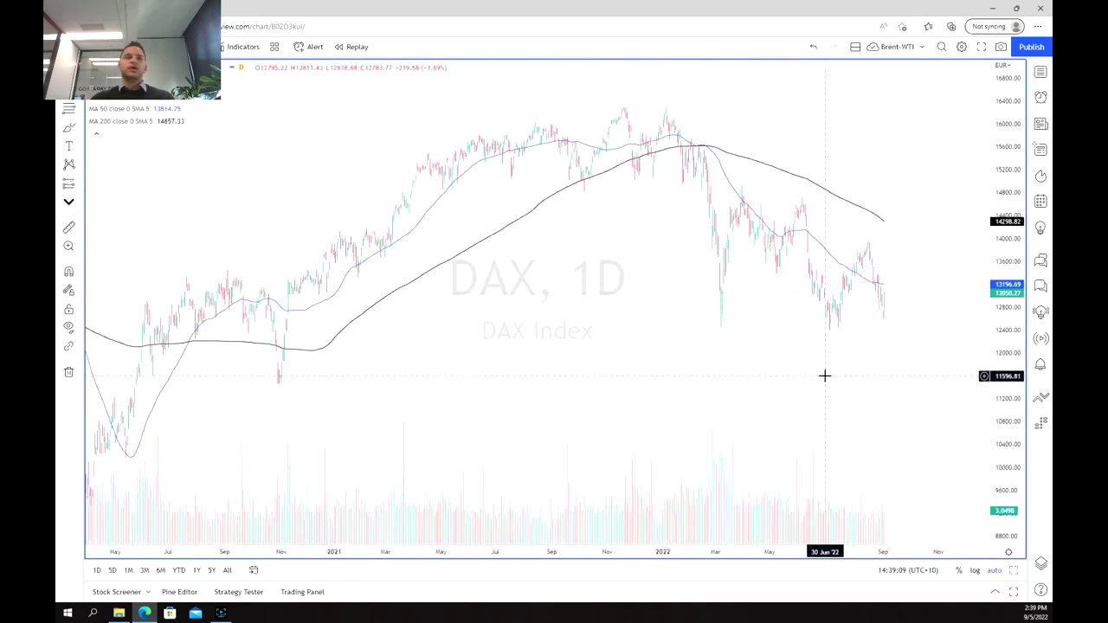
{"action": "scroll", "coordinate": [833, 363], "scroll_direction": "up", "scroll_amount": 1}
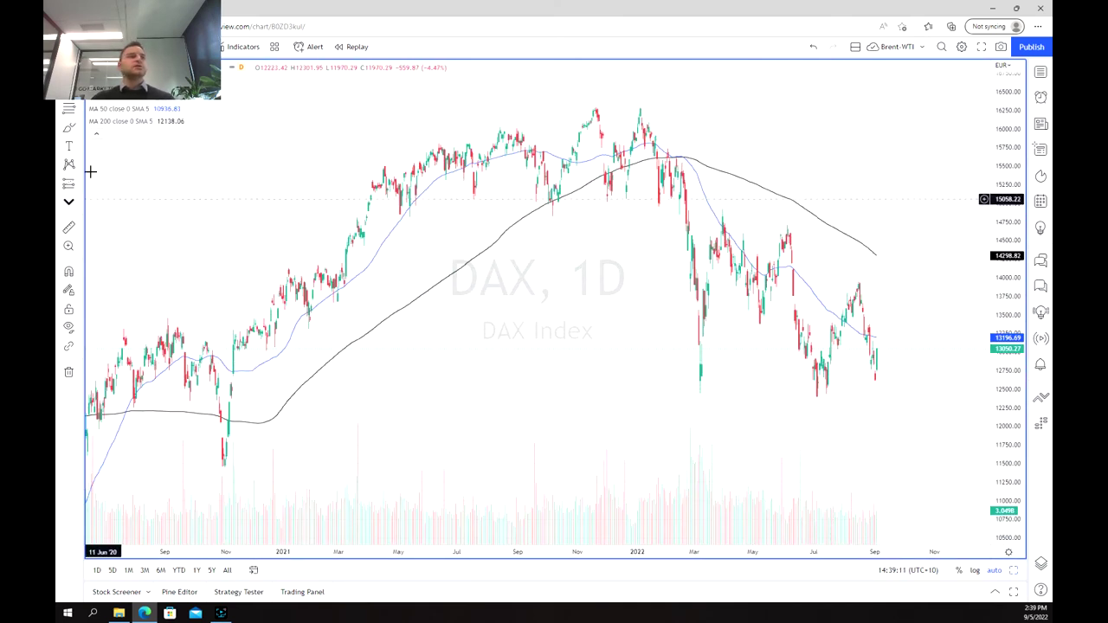
{"action": "left_click", "coordinate": [813, 392]}
{"action": "scroll", "coordinate": [789, 349], "scroll_direction": "down", "scroll_amount": 2}
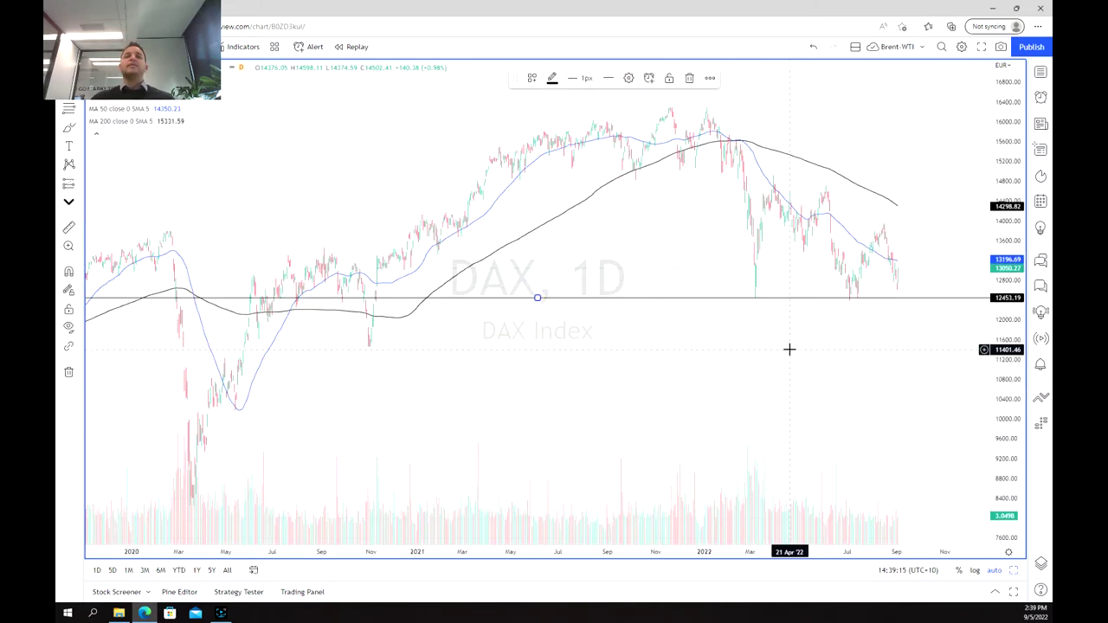
{"action": "scroll", "coordinate": [849, 329], "scroll_direction": "up", "scroll_amount": 1}
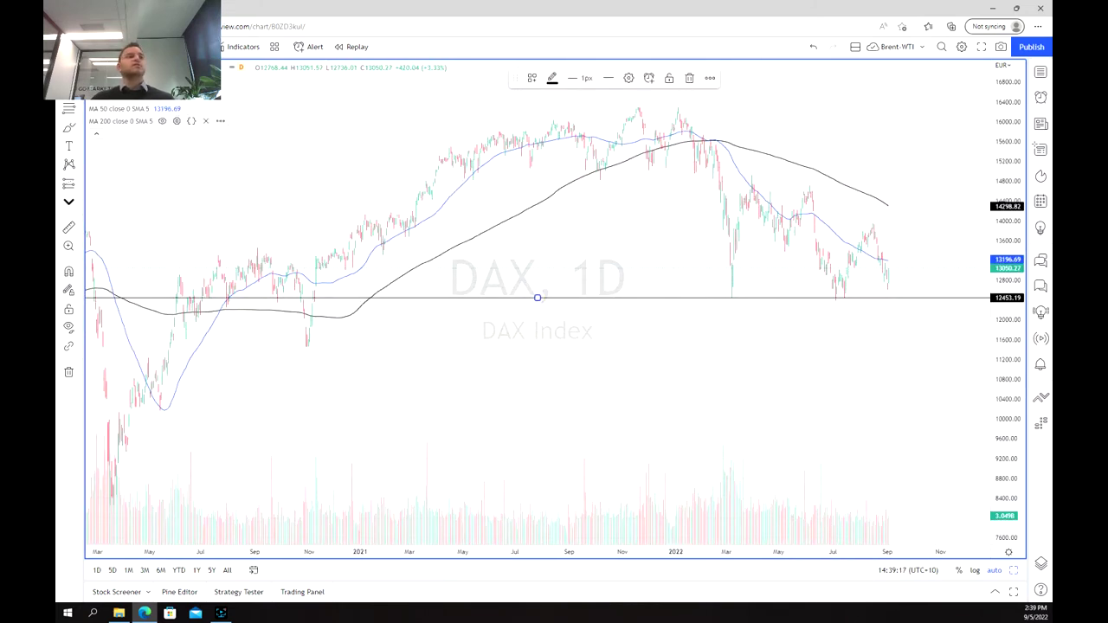
{"action": "left_click", "coordinate": [799, 198]}
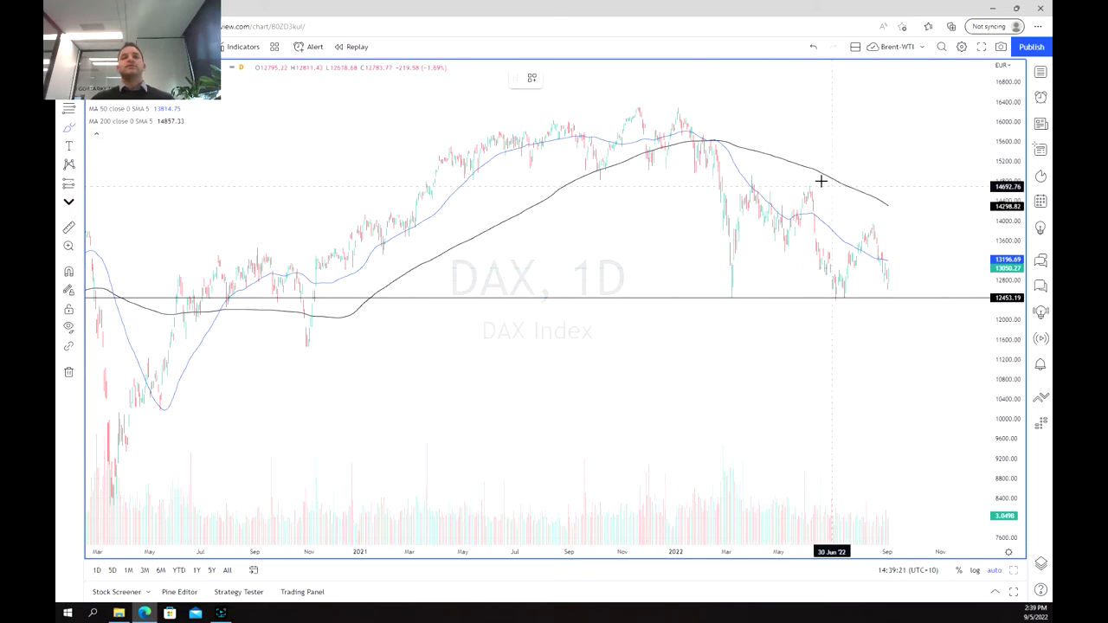
Step: Brush-circle the early-2022 peak, the June 2022 high, another peak and the recent price action
{"action": "mouse_move", "coordinate": [810, 183]}
{"action": "left_mouse_down"}
{"action": "mouse_move", "coordinate": [807, 210]}
{"action": "mouse_move", "coordinate": [829, 194]}
{"action": "mouse_move", "coordinate": [814, 184]}
{"action": "left_mouse_up"}
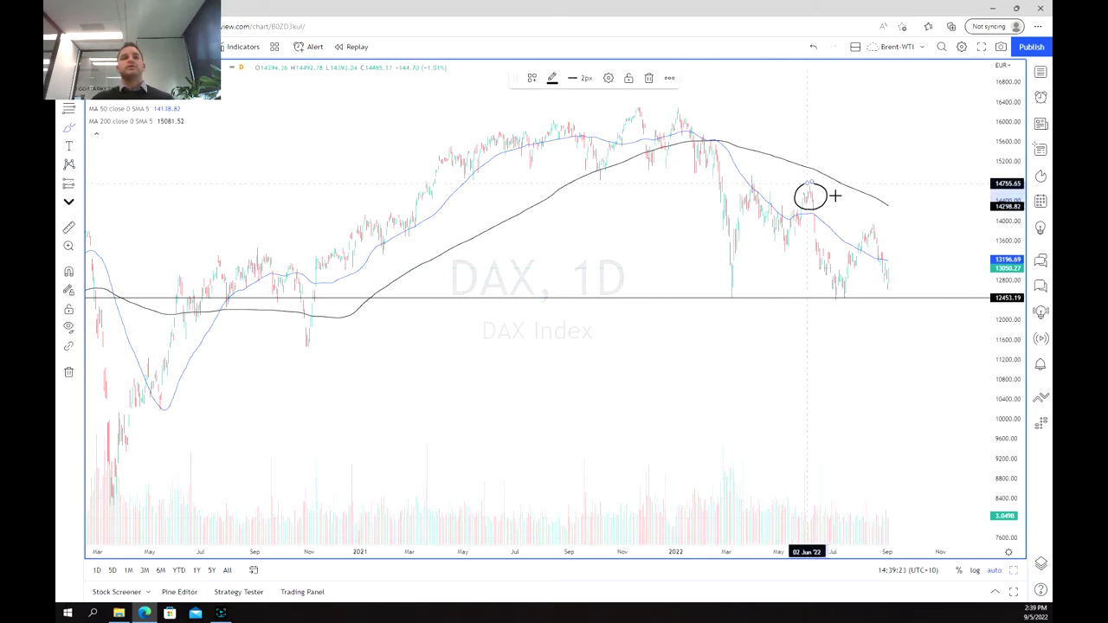
{"action": "mouse_move", "coordinate": [893, 227]}
{"action": "left_mouse_down"}
{"action": "mouse_move", "coordinate": [839, 225]}
{"action": "mouse_move", "coordinate": [903, 247]}
{"action": "mouse_move", "coordinate": [899, 224]}
{"action": "left_mouse_up"}
{"action": "mouse_move", "coordinate": [758, 170]}
{"action": "left_mouse_down"}
{"action": "mouse_move", "coordinate": [744, 189]}
{"action": "mouse_move", "coordinate": [757, 173]}
{"action": "left_mouse_up"}
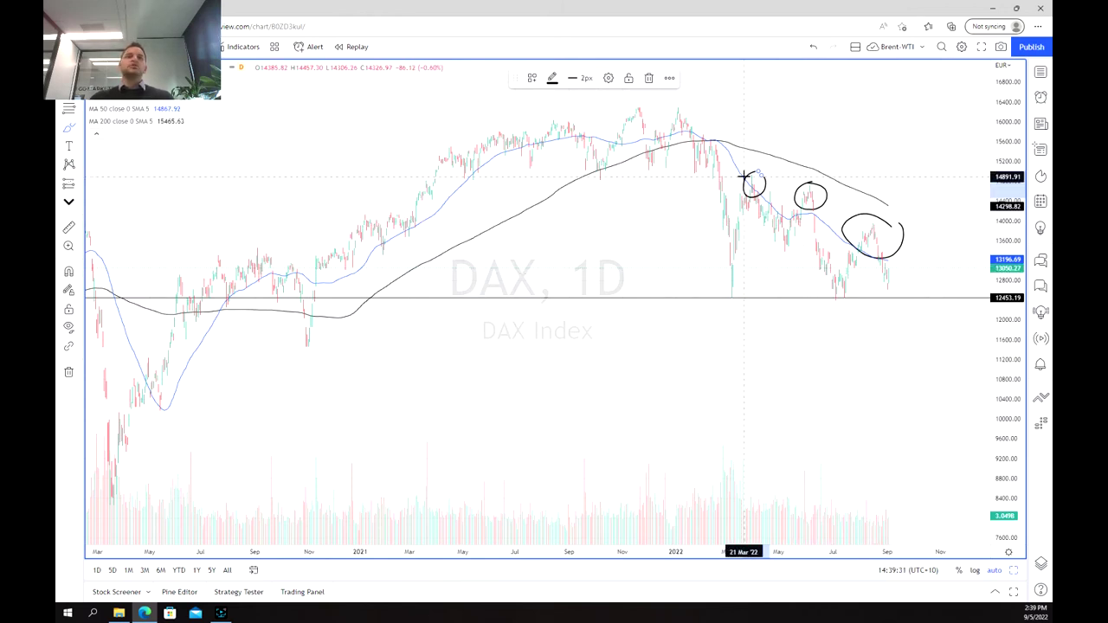
{"action": "mouse_move", "coordinate": [731, 121]}
{"action": "left_mouse_down"}
{"action": "mouse_move", "coordinate": [687, 136]}
{"action": "mouse_move", "coordinate": [742, 108]}
{"action": "mouse_move", "coordinate": [720, 116]}
{"action": "left_mouse_up"}
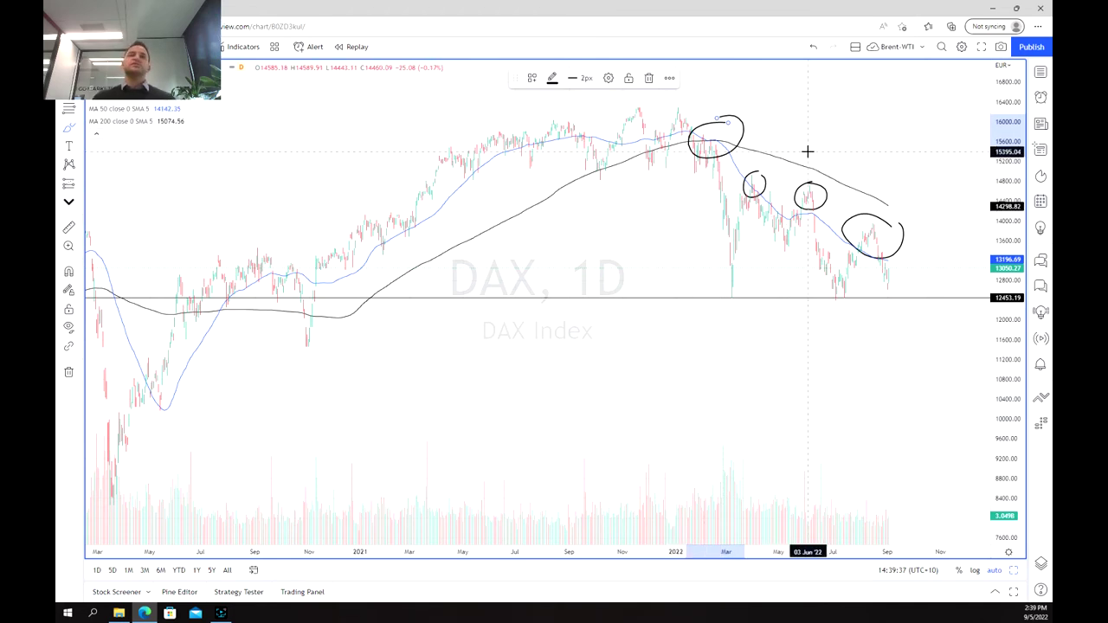
Step: Draw and delete a test line below the recent lows, then pan to reveal future dates
{"action": "scroll", "coordinate": [780, 321], "scroll_direction": "down", "scroll_amount": 2}
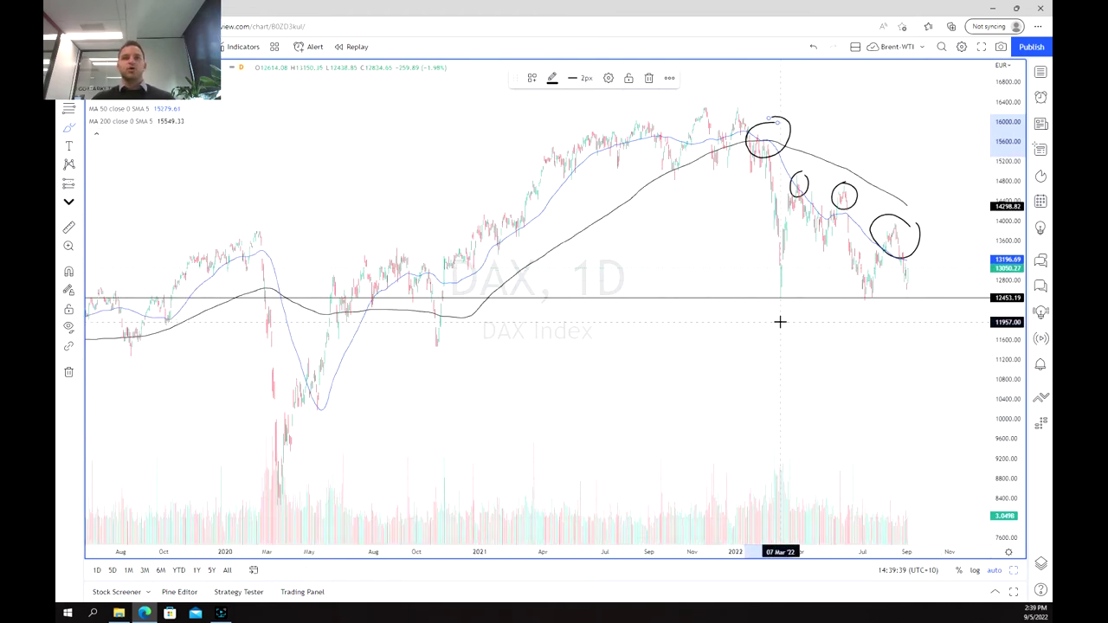
{"action": "left_click_drag", "start_coordinate": [922, 312], "coordinate": [861, 312]}
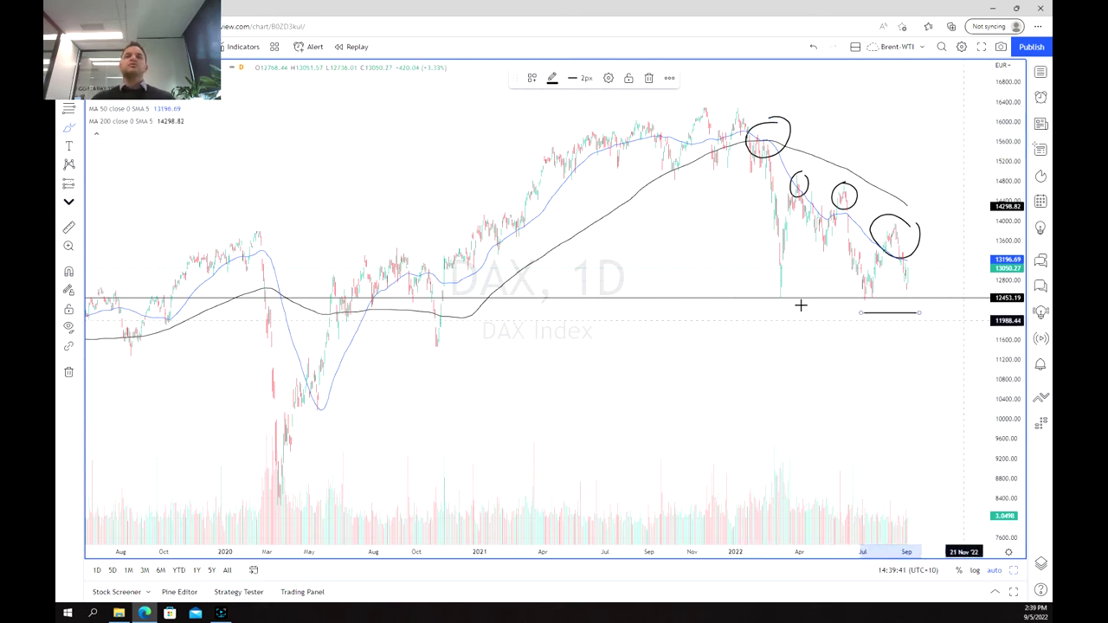
{"action": "left_click", "coordinate": [649, 79]}
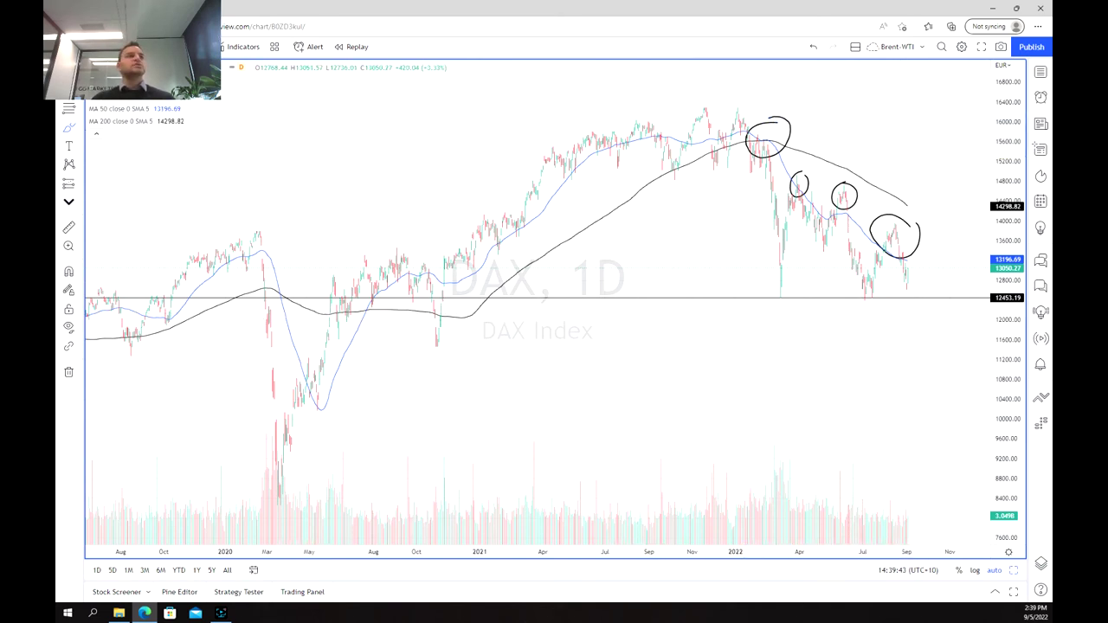
{"action": "left_click_drag", "start_coordinate": [799, 371], "coordinate": [735, 306]}
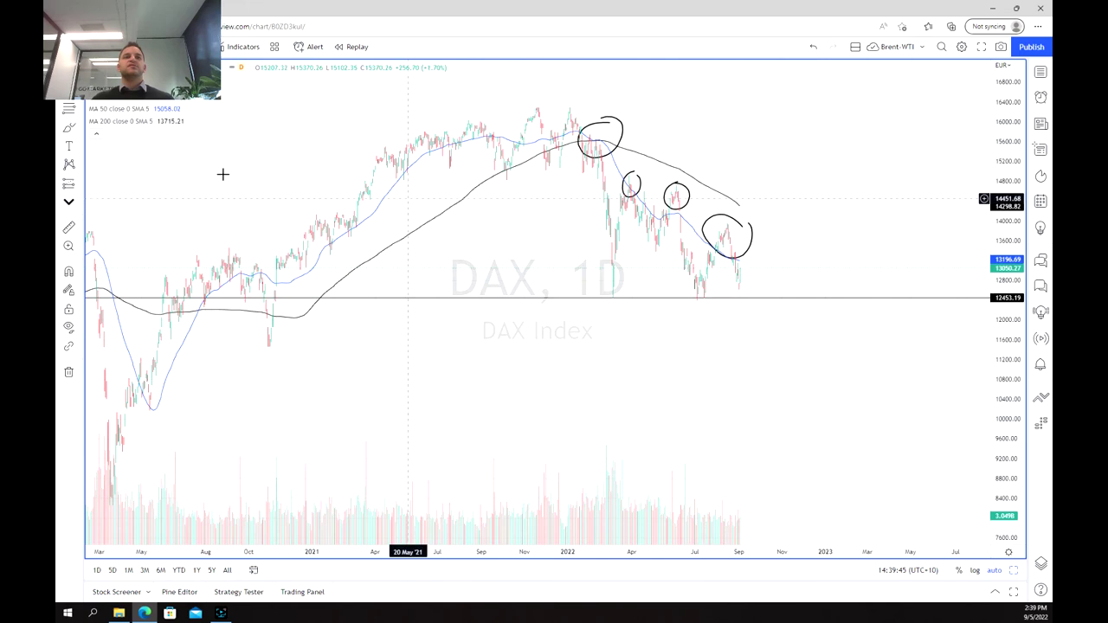
Step: Brush-sketch a bounce under recent lows, a downward zig-zag and a steep plunge toward 9000
{"action": "left_click", "coordinate": [69, 128]}
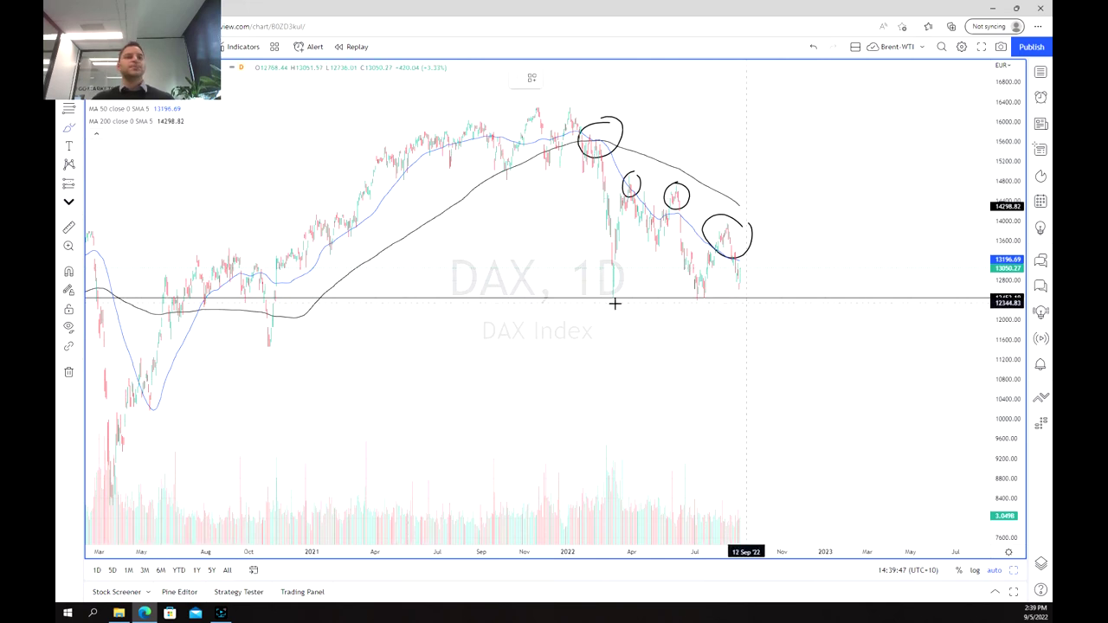
{"action": "mouse_move", "coordinate": [598, 285]}
{"action": "left_mouse_down"}
{"action": "mouse_move", "coordinate": [632, 304]}
{"action": "mouse_move", "coordinate": [724, 315]}
{"action": "mouse_move", "coordinate": [734, 278]}
{"action": "left_mouse_up"}
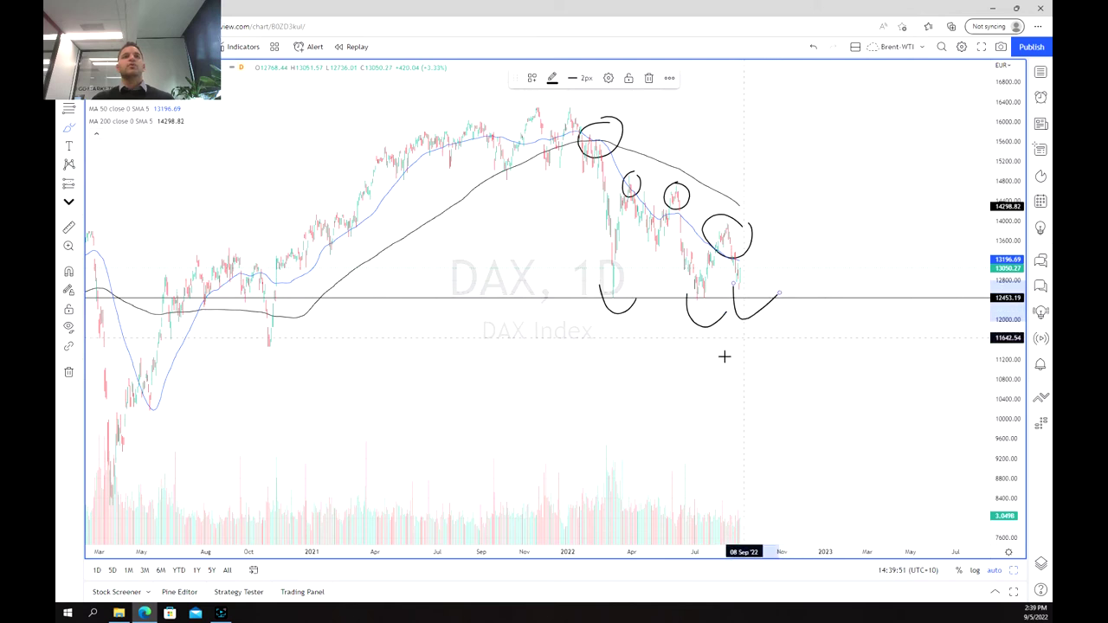
{"action": "scroll", "coordinate": [725, 355], "scroll_direction": "down", "scroll_amount": 2}
{"action": "left_click_drag", "start_coordinate": [785, 314], "coordinate": [818, 294]}
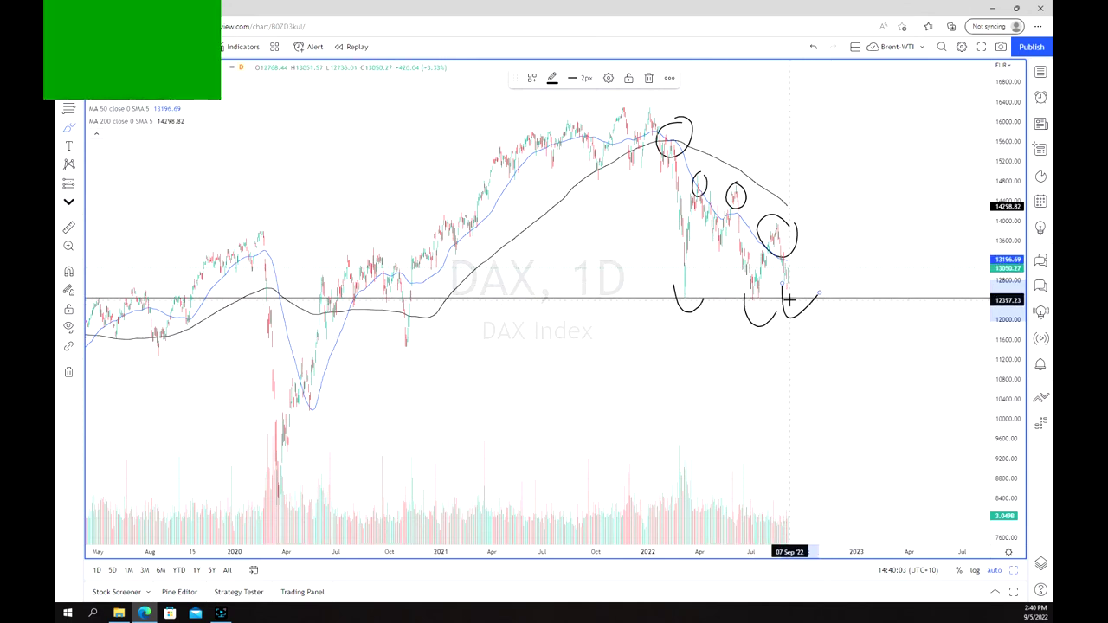
{"action": "mouse_move", "coordinate": [798, 325]}
{"action": "left_mouse_down"}
{"action": "mouse_move", "coordinate": [812, 329]}
{"action": "mouse_move", "coordinate": [838, 302]}
{"action": "mouse_move", "coordinate": [858, 346]}
{"action": "left_mouse_up"}
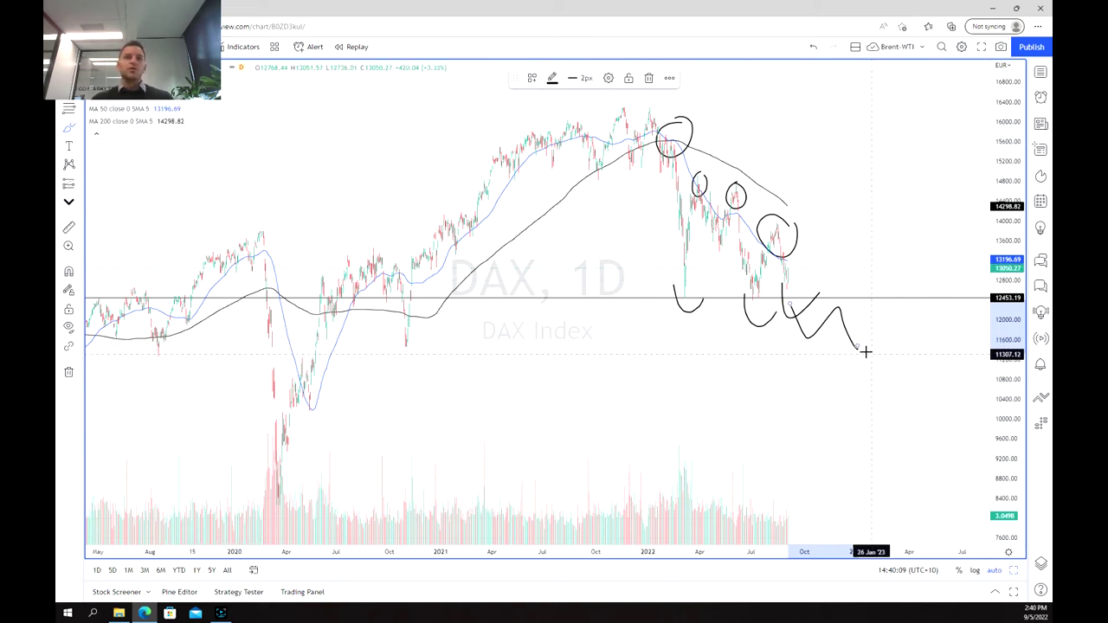
{"action": "mouse_move", "coordinate": [857, 349]}
{"action": "left_mouse_down"}
{"action": "mouse_move", "coordinate": [857, 425]}
{"action": "mouse_move", "coordinate": [878, 490]}
{"action": "mouse_move", "coordinate": [900, 447]}
{"action": "mouse_move", "coordinate": [910, 465]}
{"action": "left_mouse_up"}
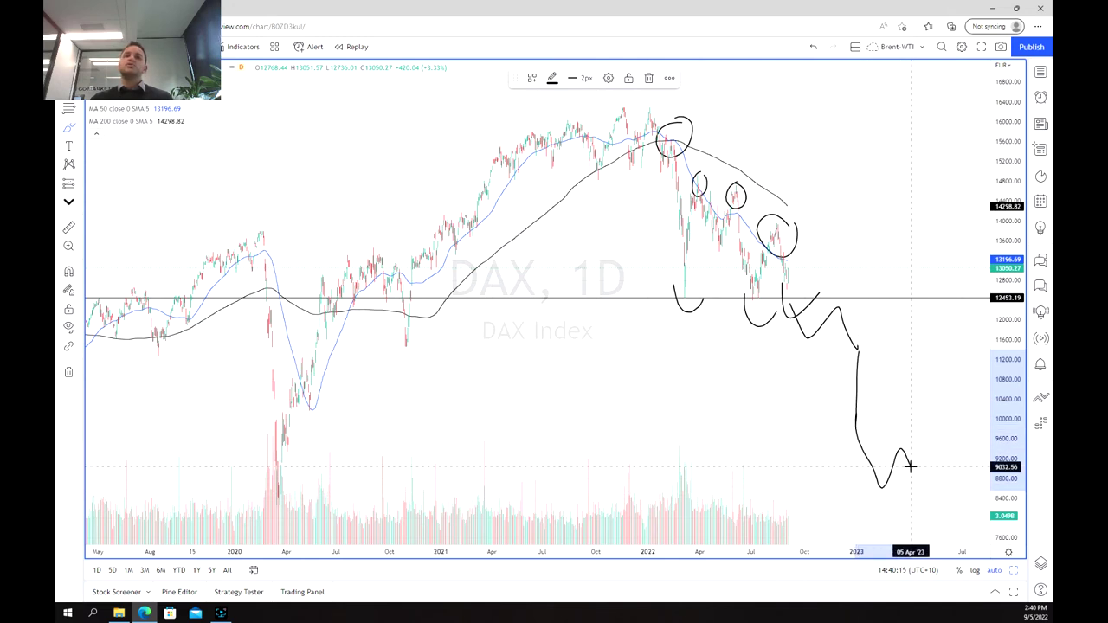
{"action": "left_click", "coordinate": [72, 158]}
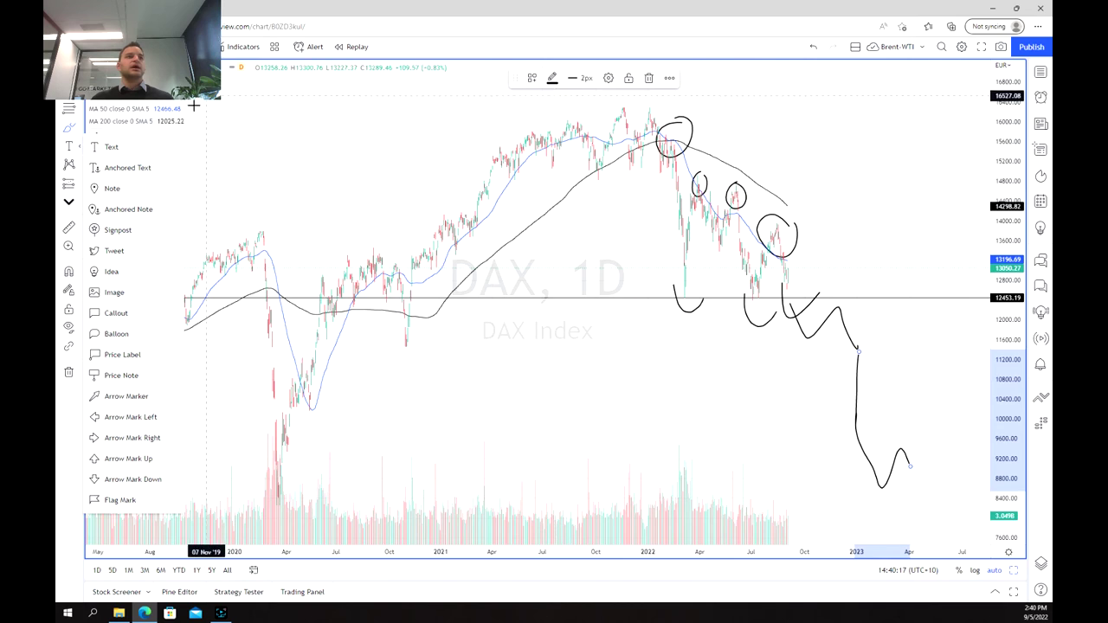
Step: Add a '1' text label and move it up beside the support line
{"action": "left_click", "coordinate": [132, 148]}
{"action": "left_click", "coordinate": [809, 340]}
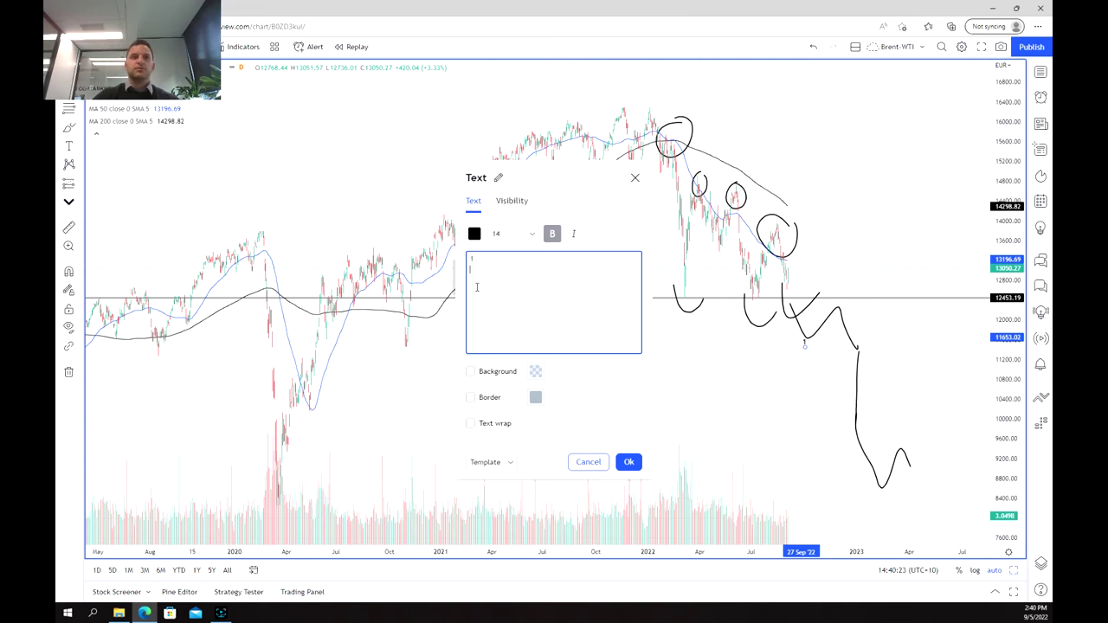
{"action": "key", "text": "Return"}
{"action": "left_click", "coordinate": [628, 463]}
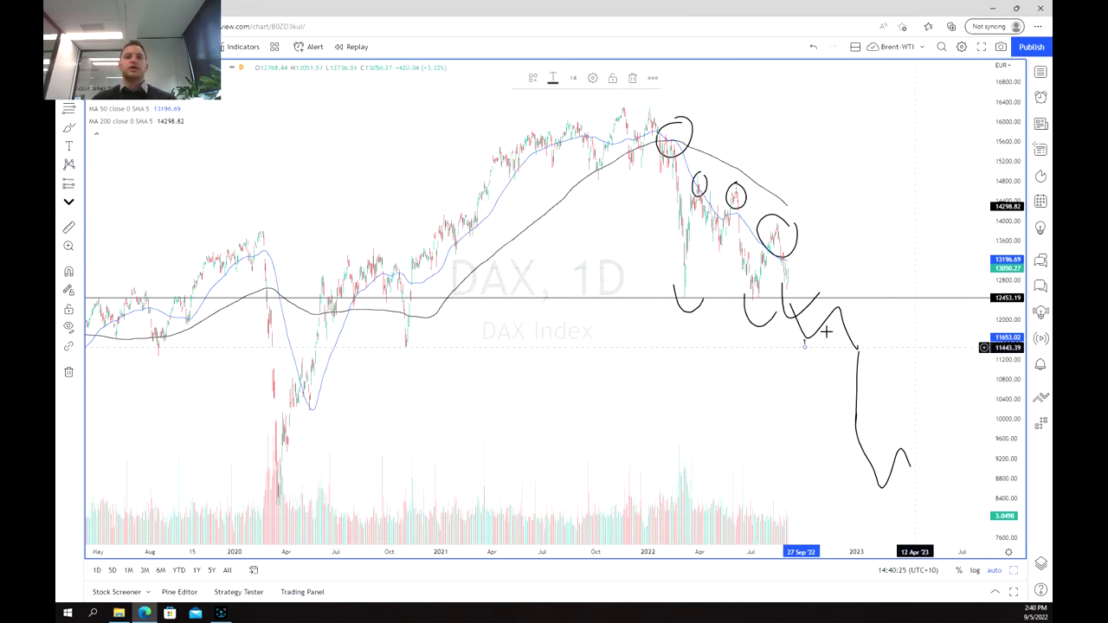
{"action": "left_click_drag", "start_coordinate": [803, 347], "coordinate": [795, 297]}
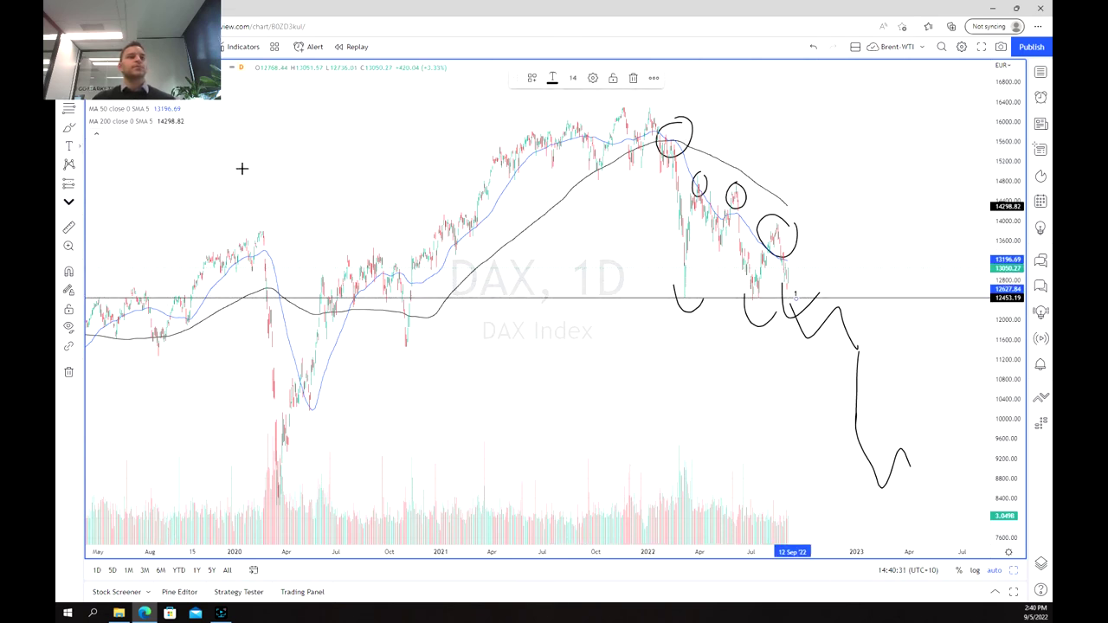
Step: Add an enlarged '2' label along the path and enlarge the '1' label to size 20
{"action": "left_click", "coordinate": [804, 342]}
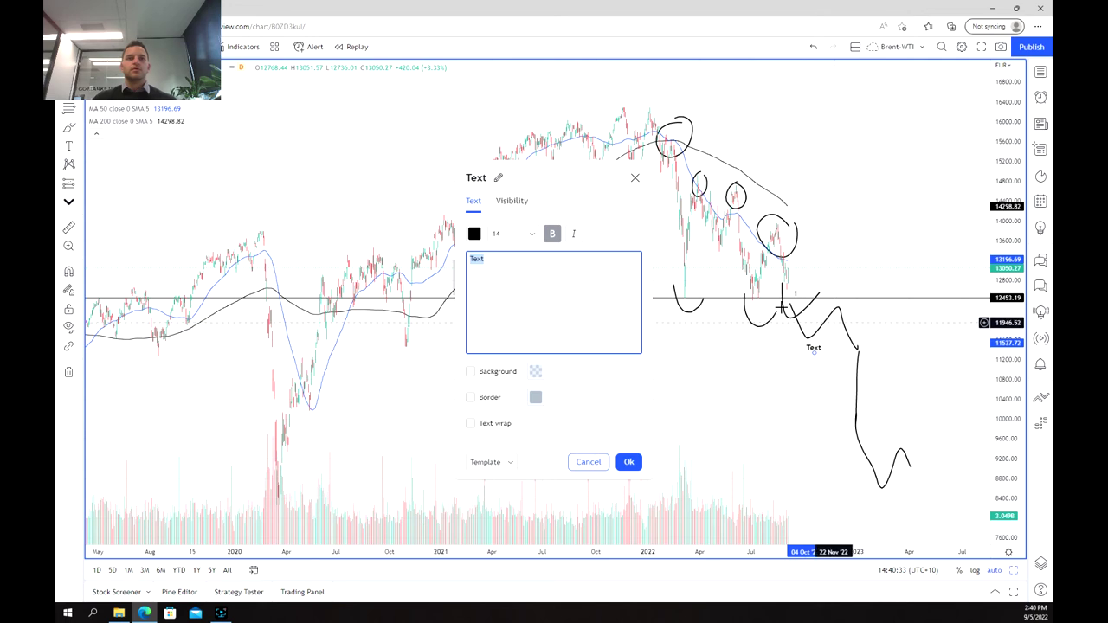
{"action": "left_click", "coordinate": [516, 235]}
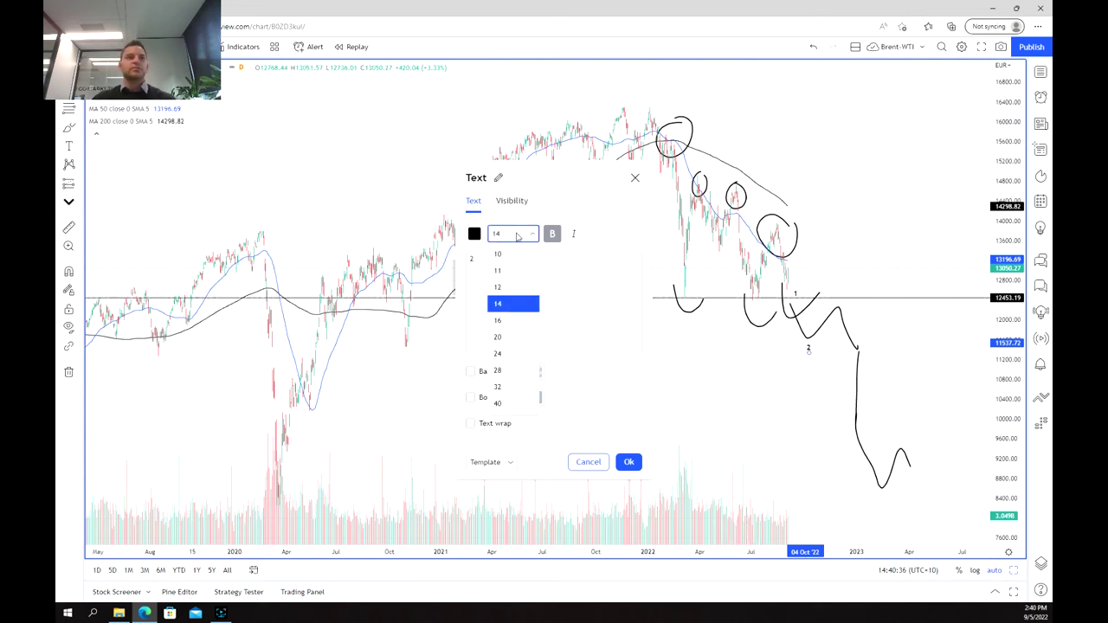
{"action": "left_click", "coordinate": [500, 353]}
{"action": "key", "text": "Return"}
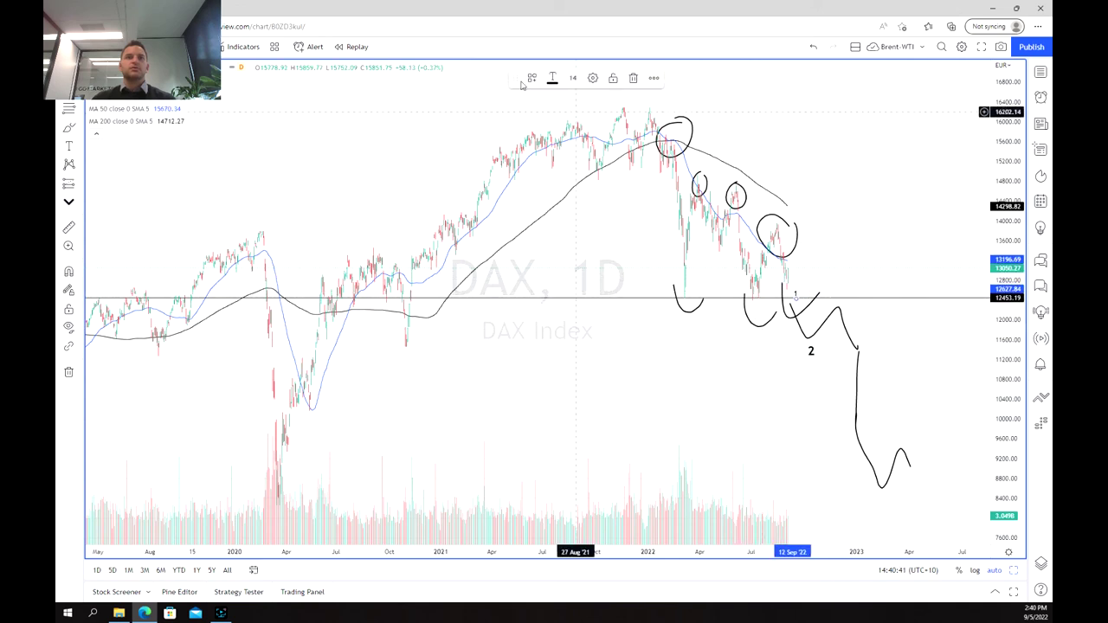
{"action": "left_click", "coordinate": [573, 182]}
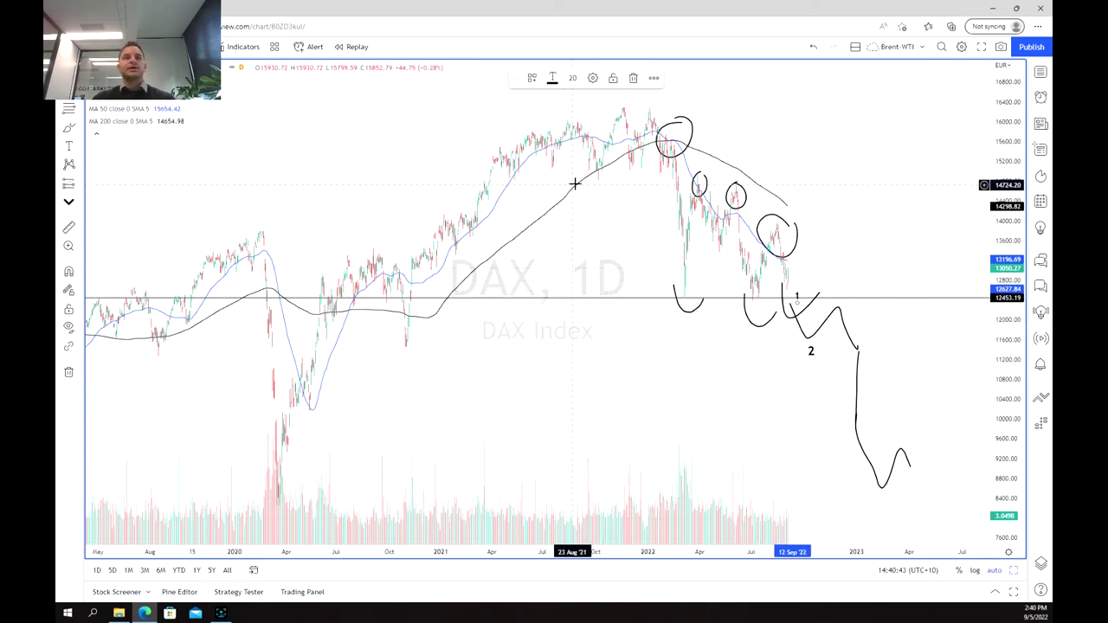
Step: Place a '3' text label beside the steep drop
{"action": "left_click", "coordinate": [75, 146]}
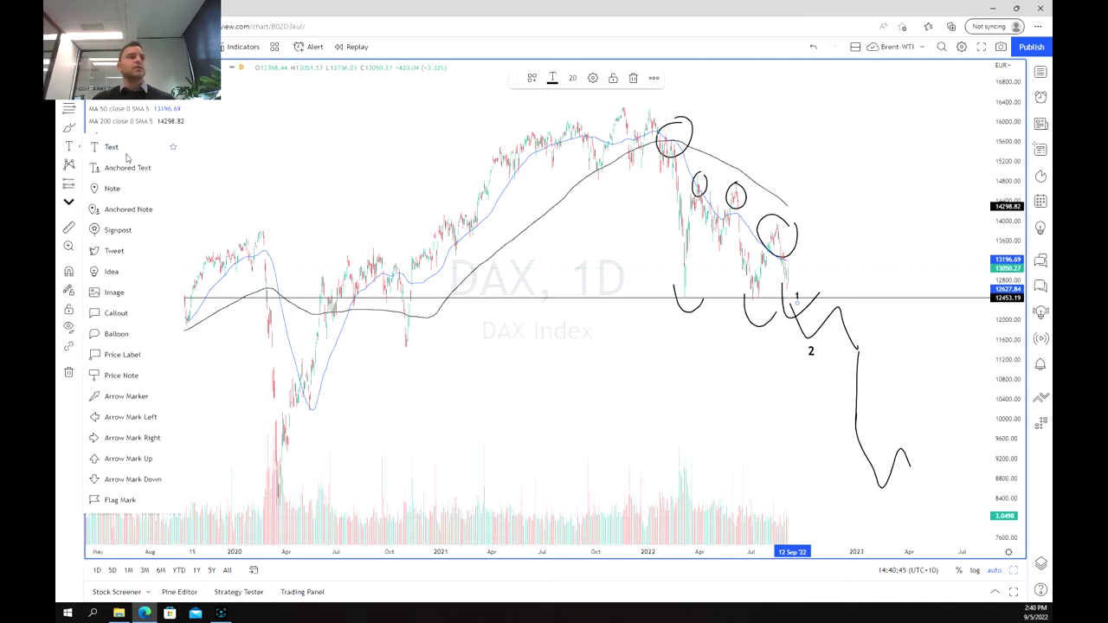
{"action": "left_click", "coordinate": [134, 155]}
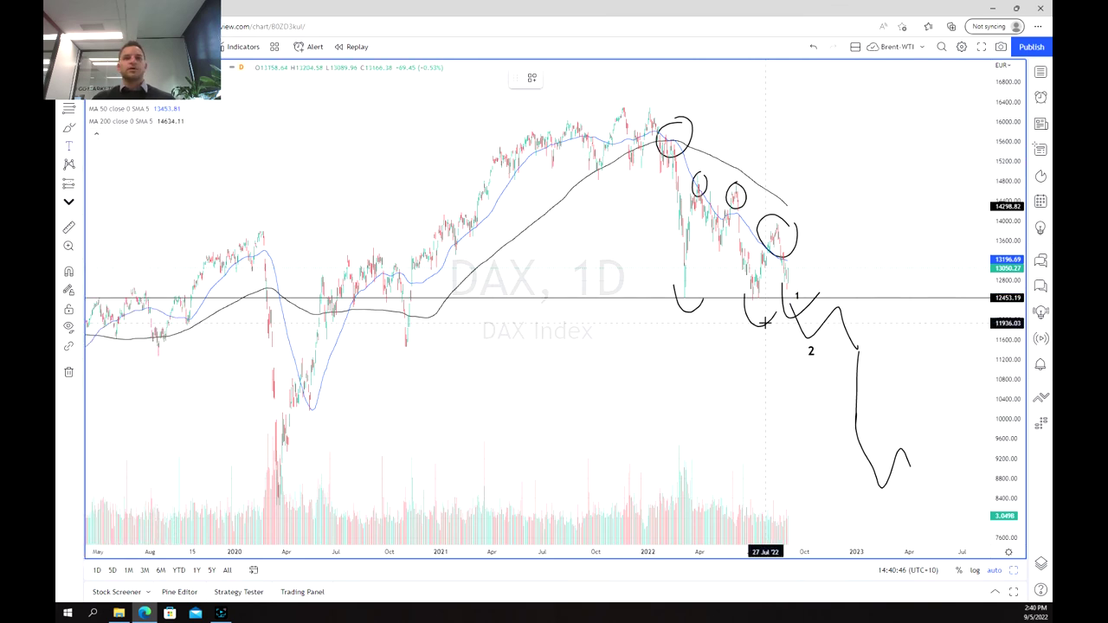
{"action": "left_click", "coordinate": [852, 412]}
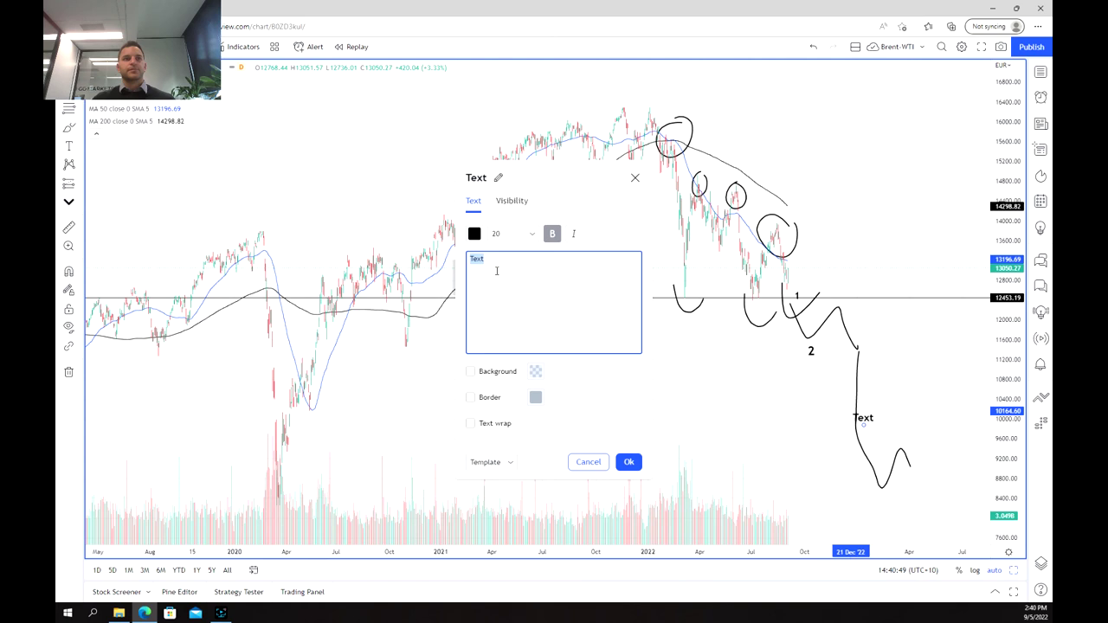
{"action": "type", "text": "3"}
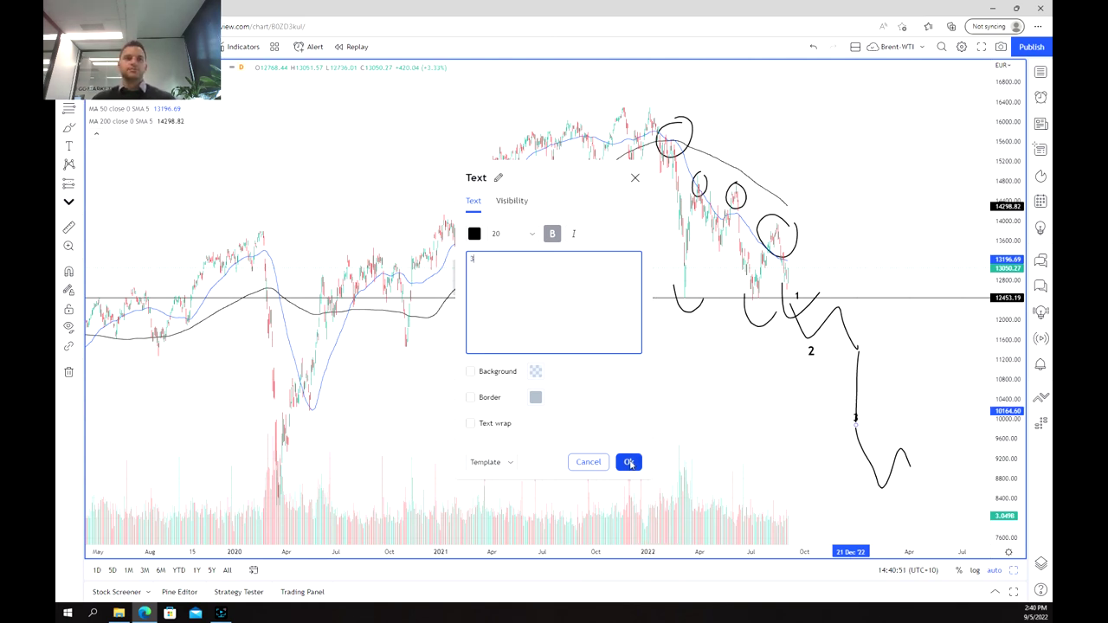
{"action": "left_click", "coordinate": [629, 461]}
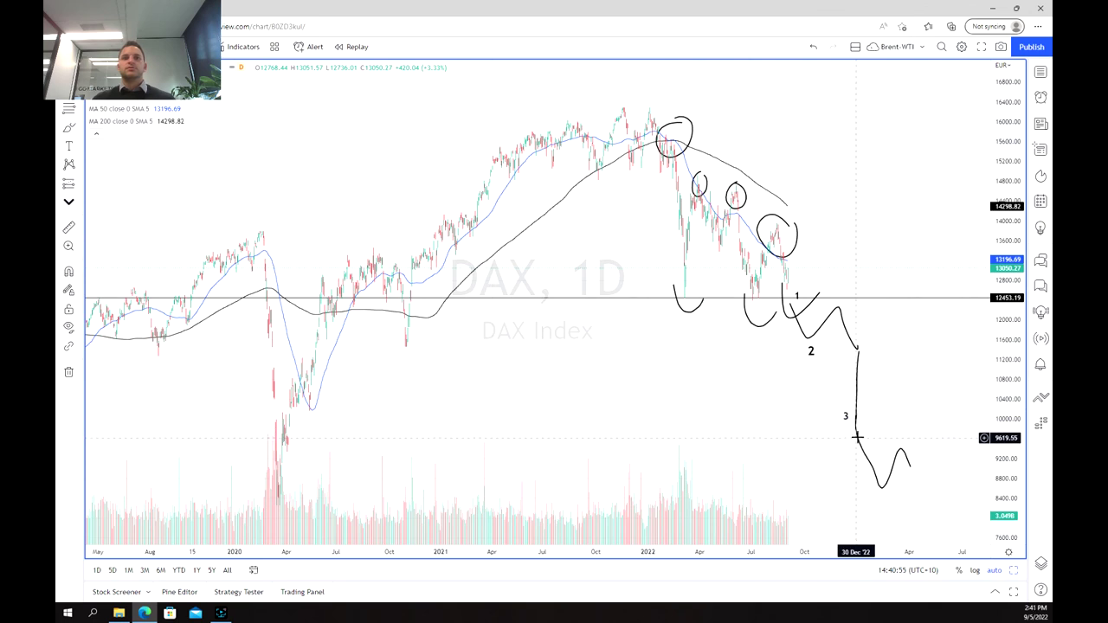
{"action": "left_click", "coordinate": [857, 437]}
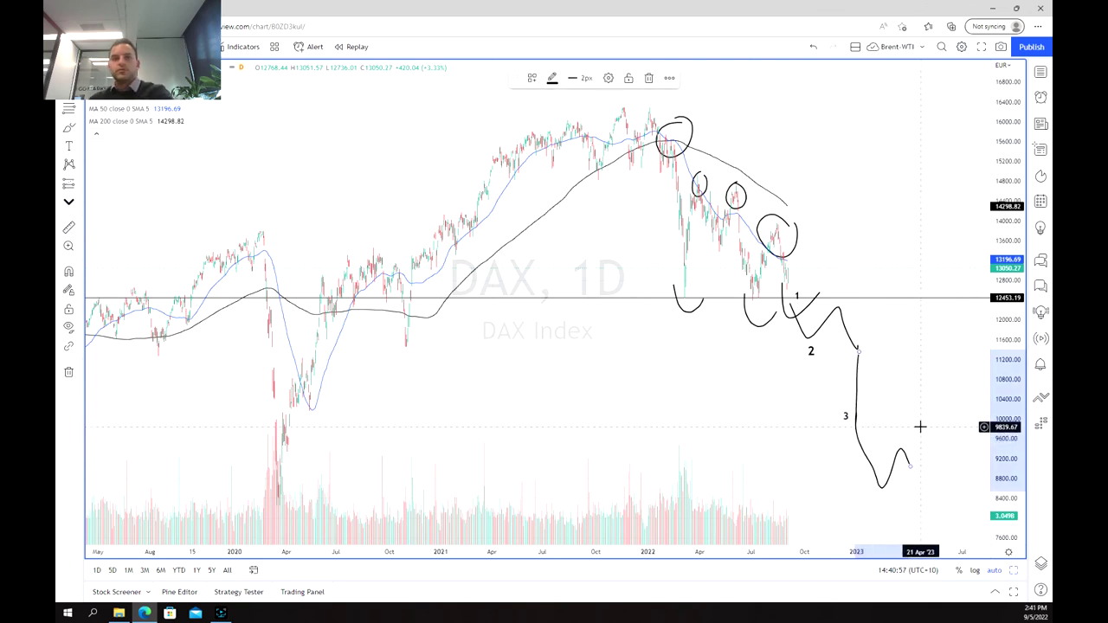
Step: Delete the steep brush plunge and copy the 10237.98 horizontal level to 11443.39
{"action": "key", "text": "Delete"}
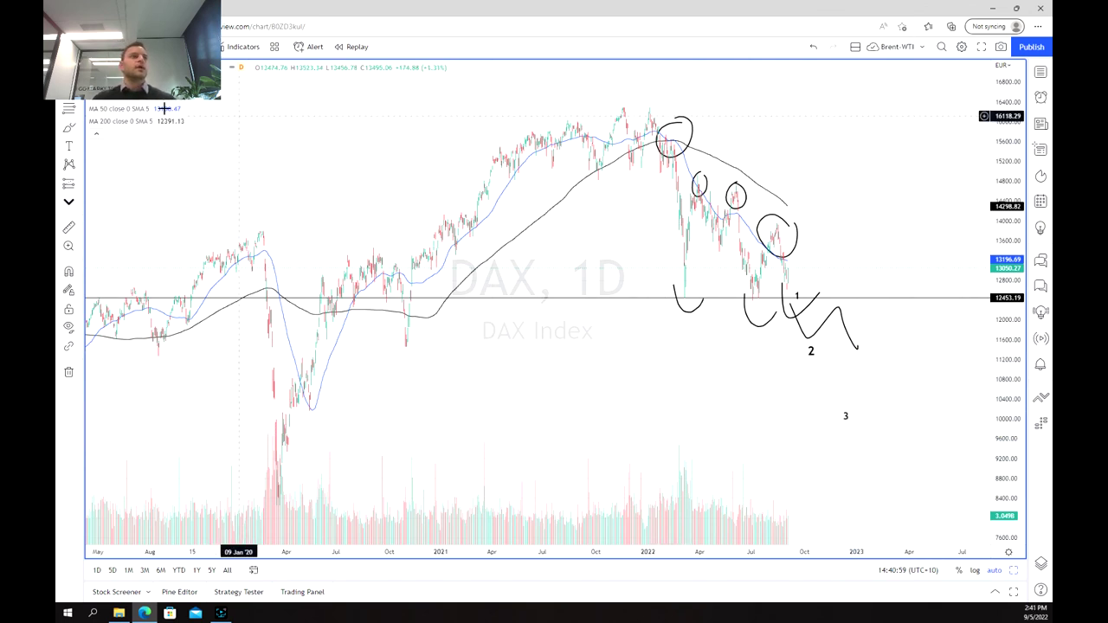
{"action": "left_click", "coordinate": [644, 407]}
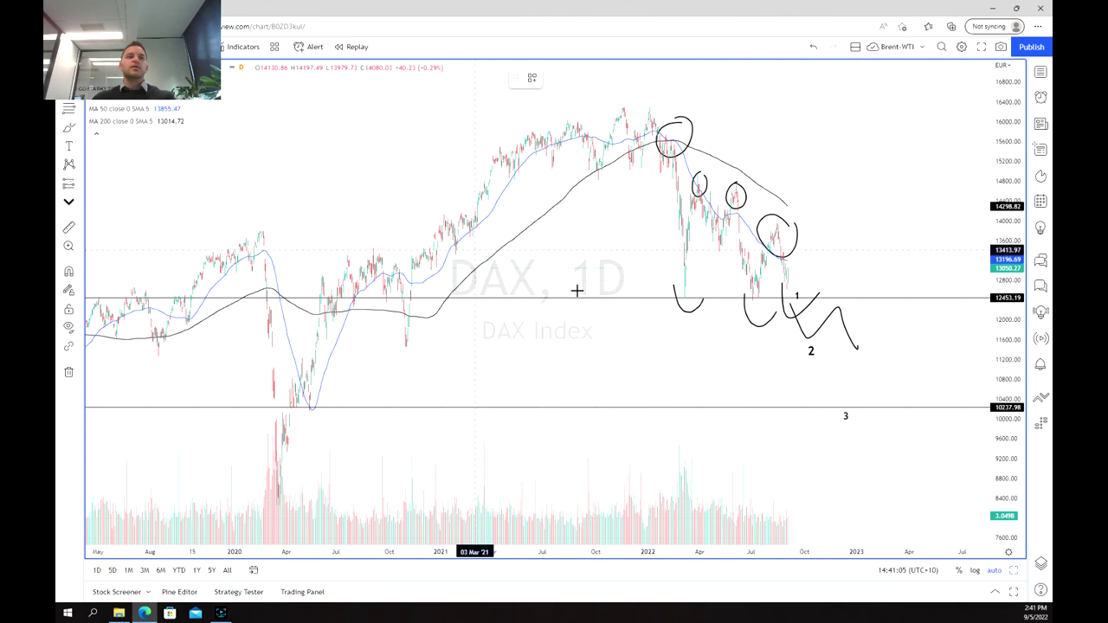
{"action": "key", "text": "alt+h"}
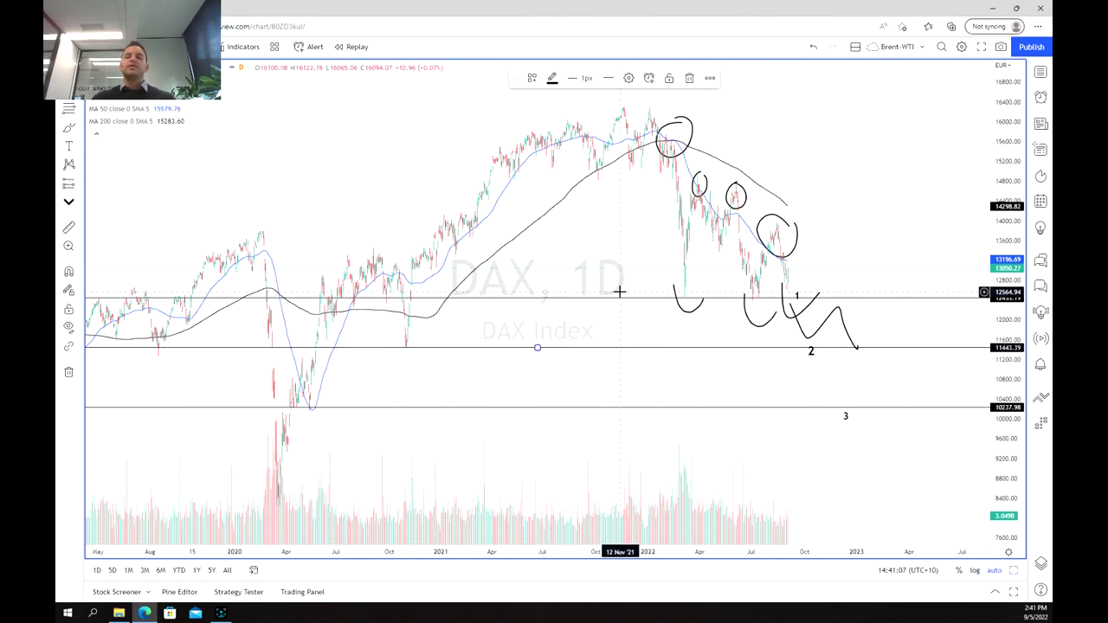